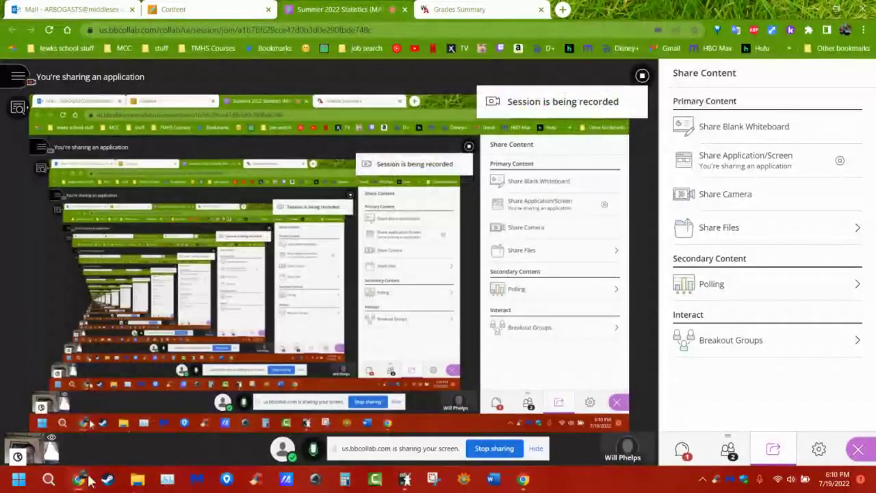
Bring the Chapter 13 homework preview forward and place the Wabbitemu calculator to its right.
mouse_move(81, 479)
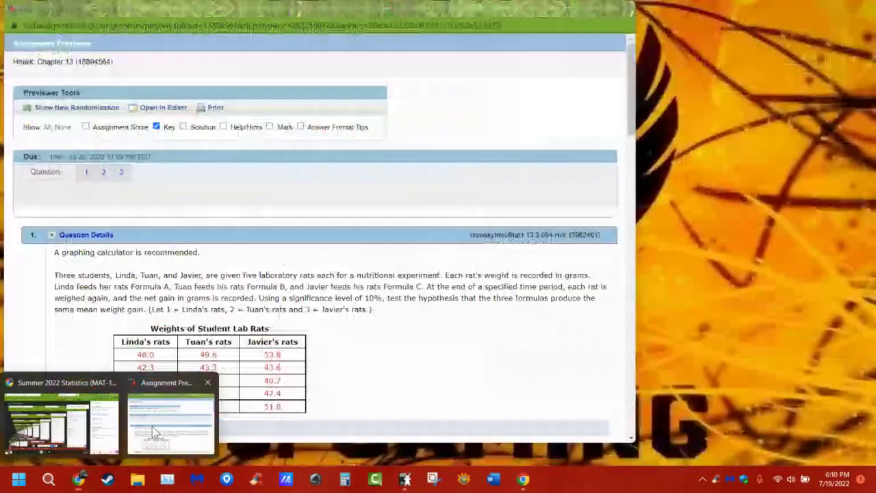
left_click(152, 427)
left_click(405, 479)
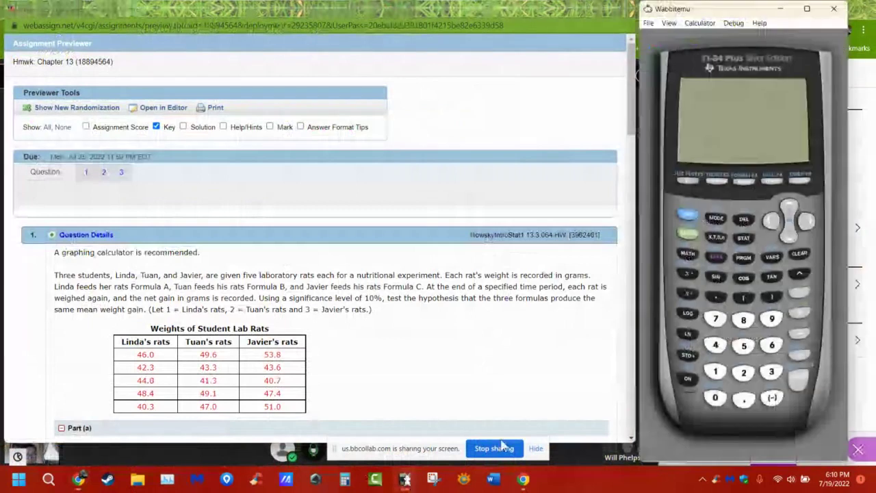
left_click_drag(725, 11, 728, 11)
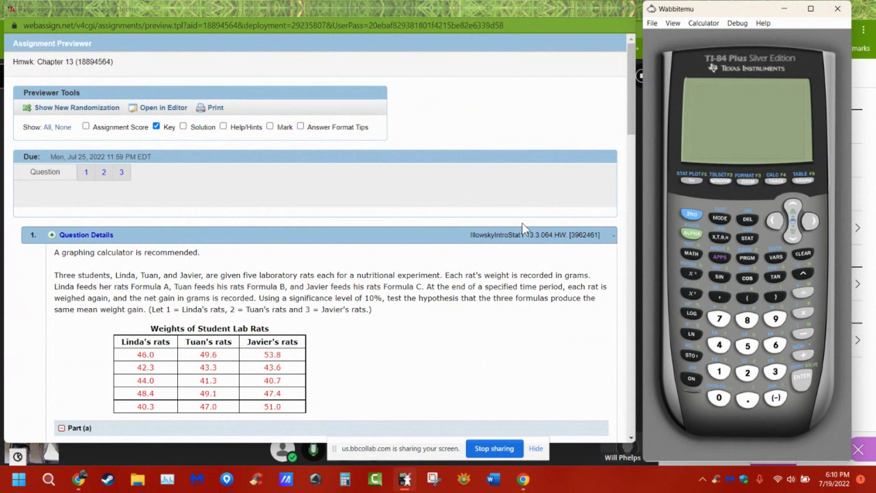
Scroll down to Question 3's magazine page-count table and Part (a)'s null hypothesis μ1 = μ2 = μ3 = μ4.
scroll(333, 143, "down", 10)
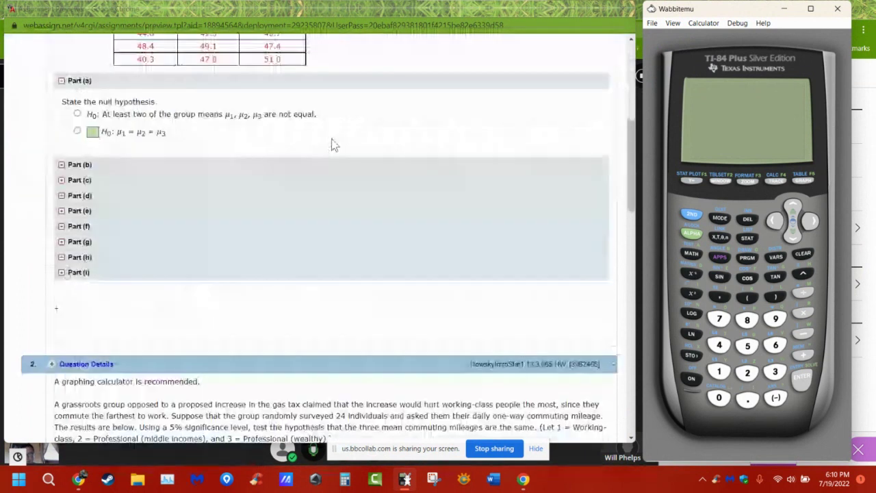
scroll(337, 142, "down", 8)
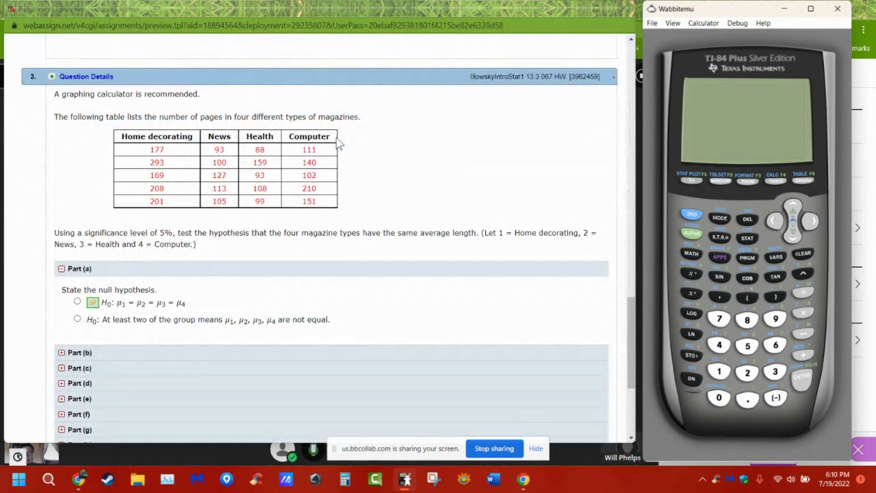
scroll(348, 116, "up", 8)
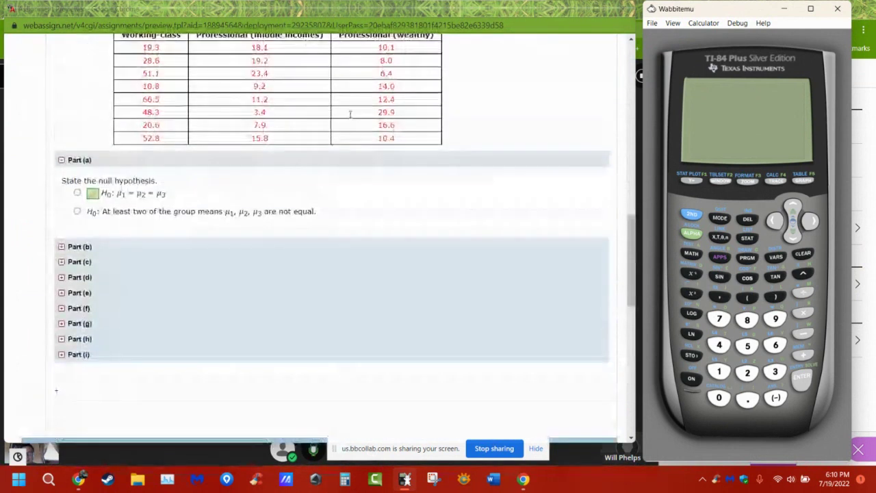
scroll(350, 120, "down", 8)
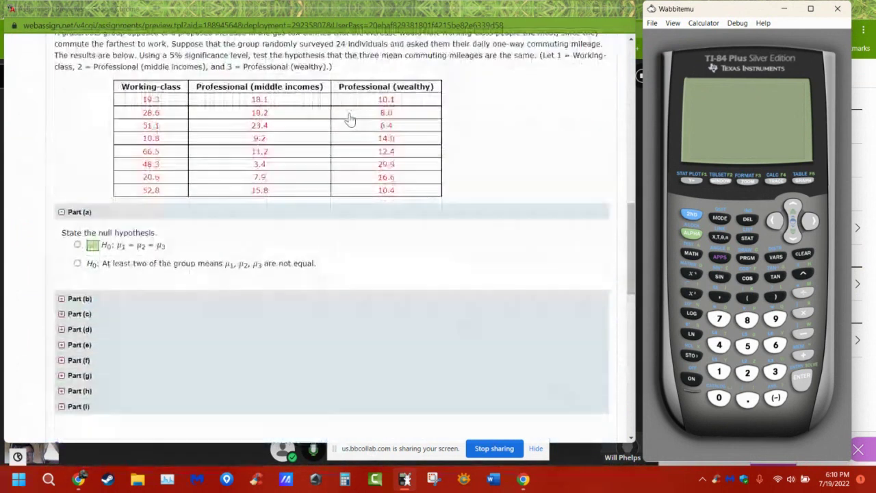
scroll(350, 120, "down", 3)
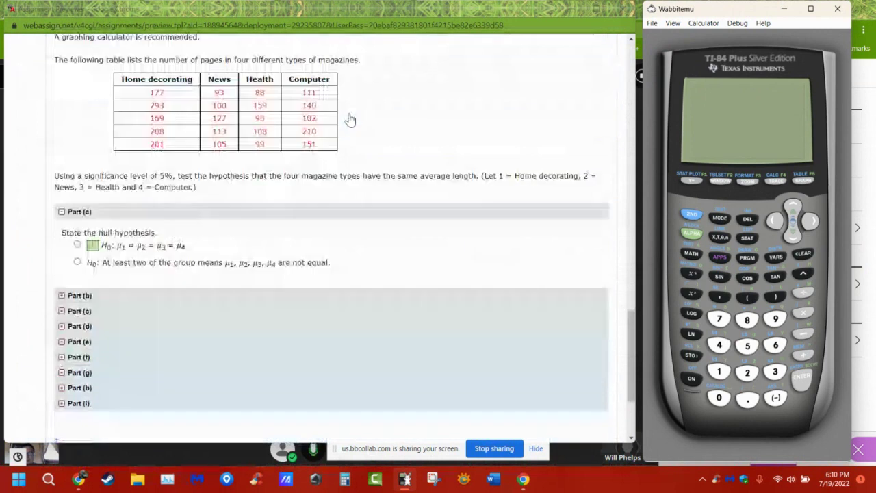
scroll(349, 119, "up", 1)
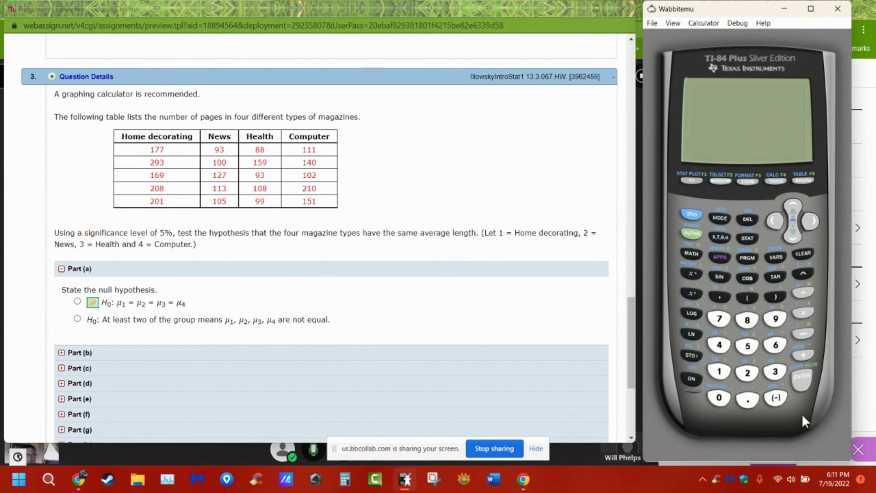
Turn on and clear the calculator's home screen, then expand Part (b)'s alternative hypothesis.
left_click(691, 379)
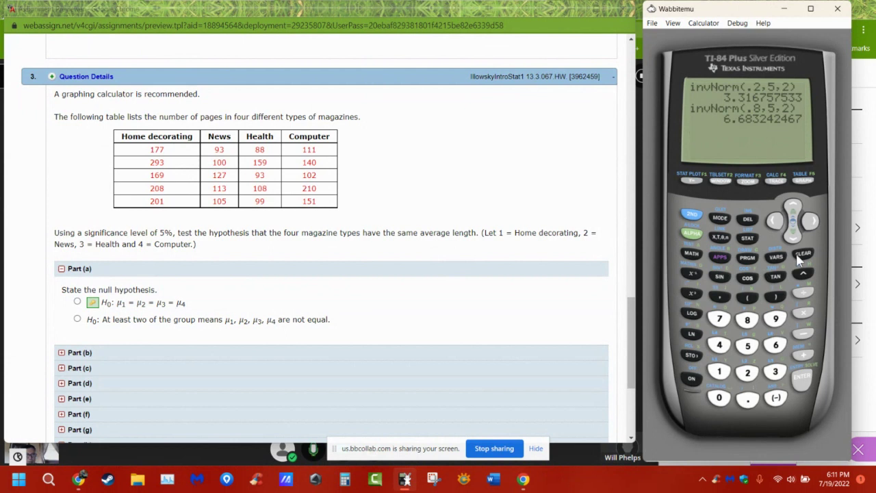
left_click(803, 254)
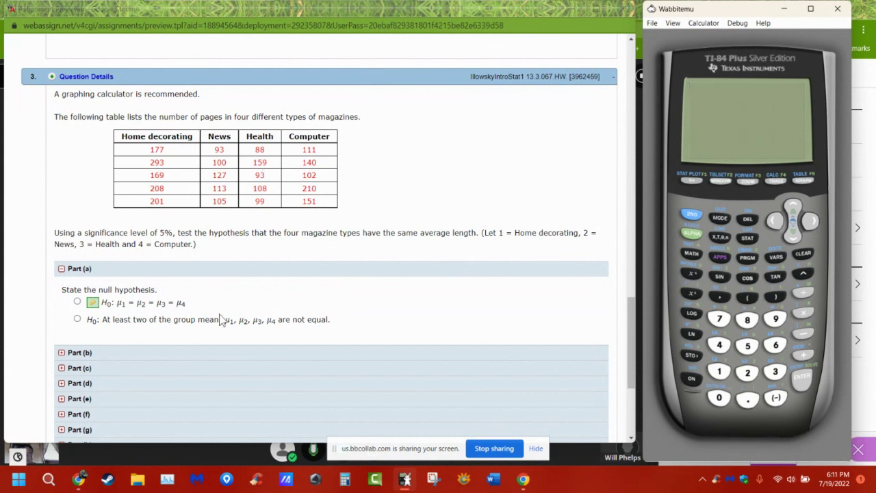
left_click(75, 357)
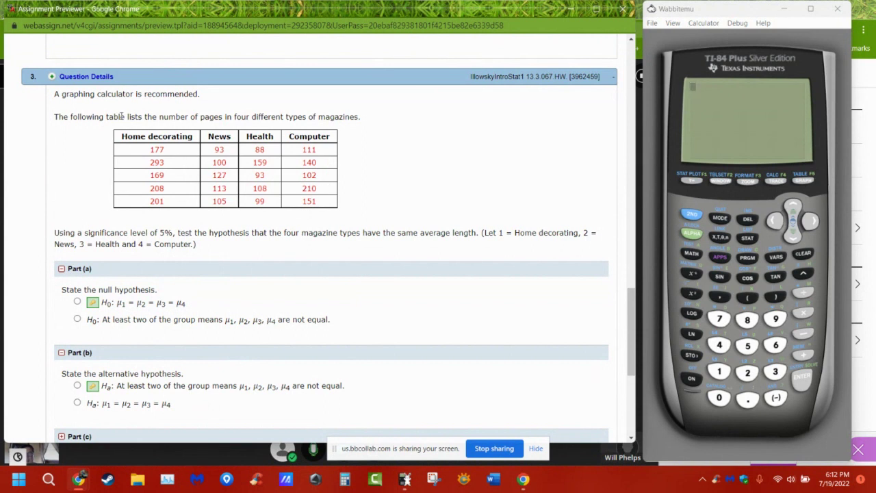
Clear the stray highlight and collapse the Part (a) and Part (b) hypothesis sections.
left_click_drag(122, 117, 189, 133)
left_click(202, 130)
scroll(301, 313, "down", 2)
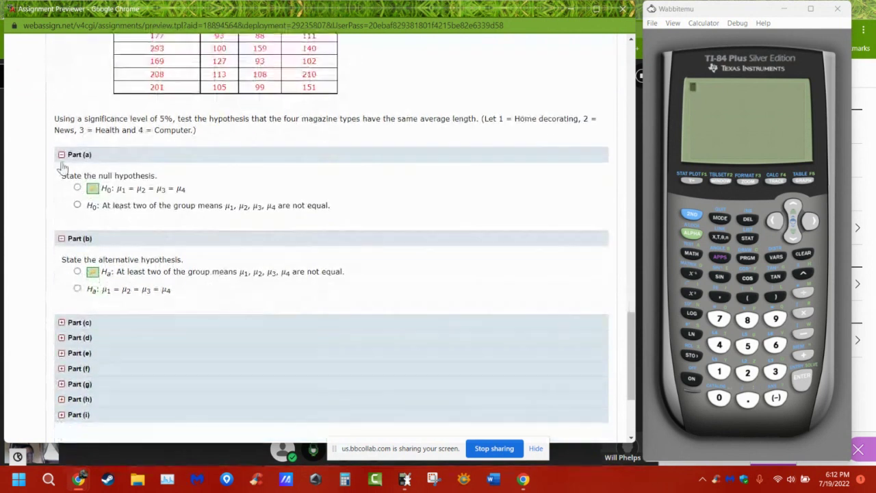
left_click(61, 155)
left_click(63, 172)
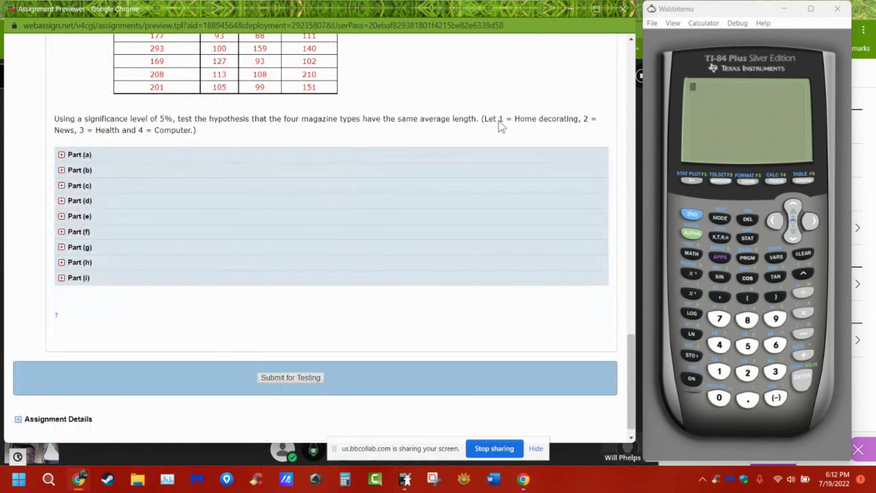
Expand Parts (c) and (d) showing degrees of freedom 3 and 16, then select the table's page counts.
left_click(77, 185)
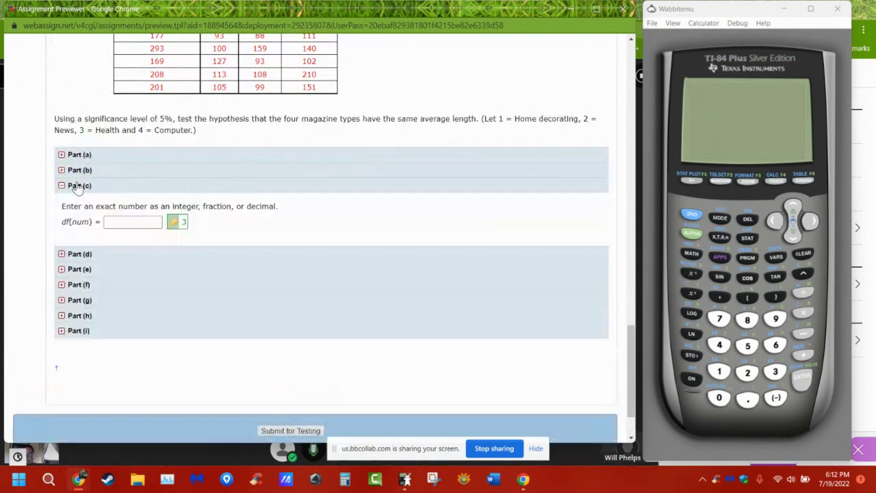
left_click(89, 254)
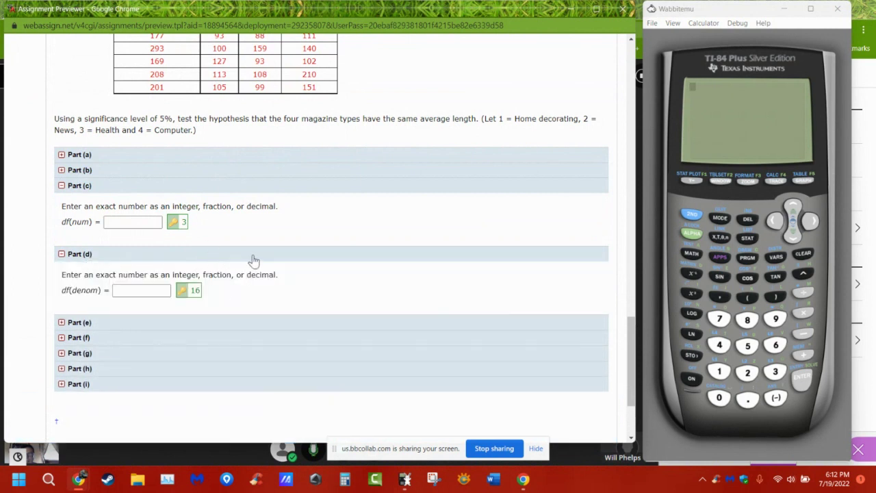
scroll(251, 260, "up", 2)
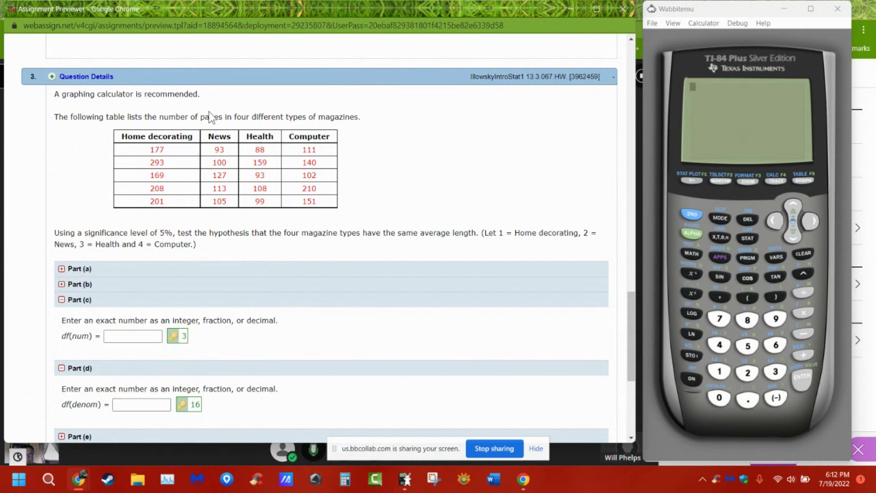
left_click_drag(155, 149, 324, 206)
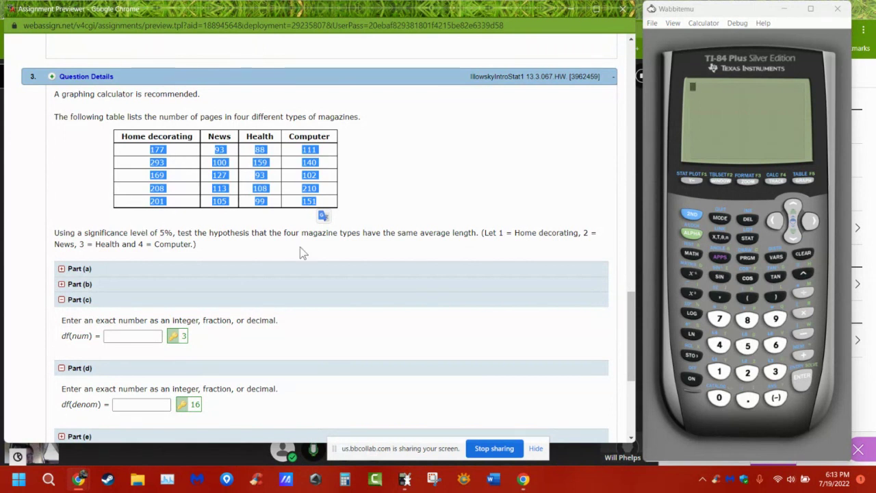
left_click(338, 226)
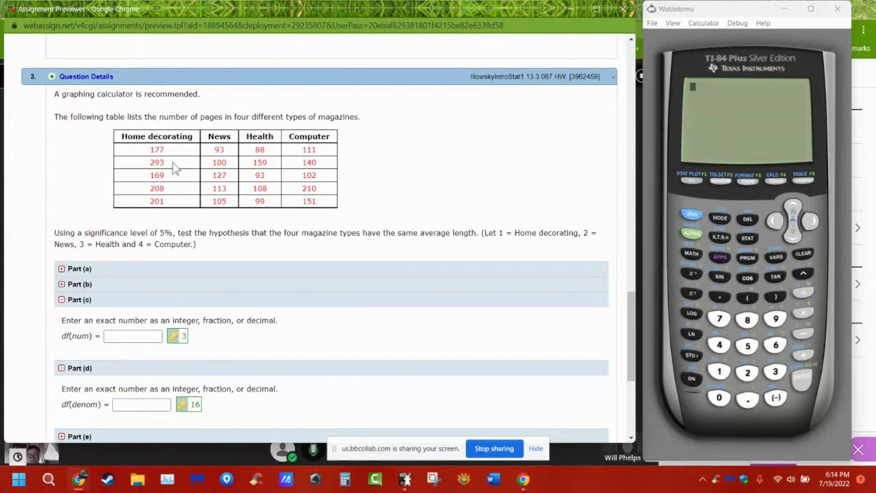
Collapse Parts (c) and (d) and expand Part (e)'s F3,16 distribution choices.
scroll(322, 284, "down", 2)
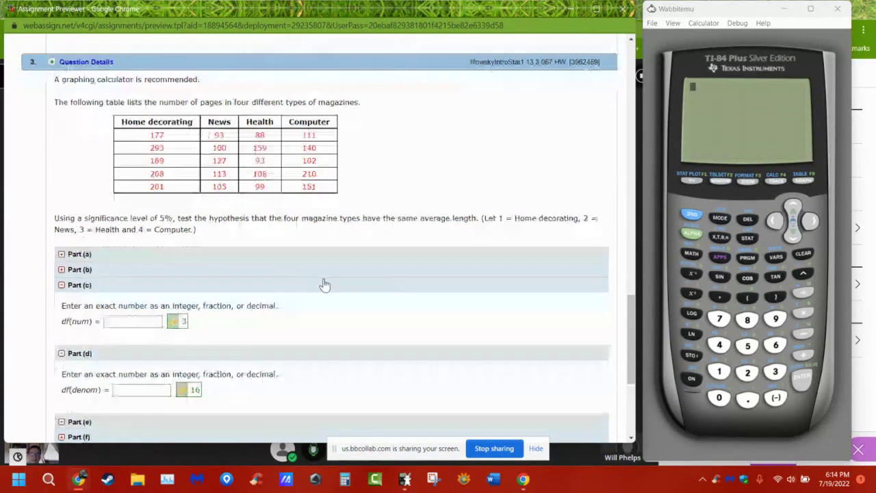
left_click(77, 244)
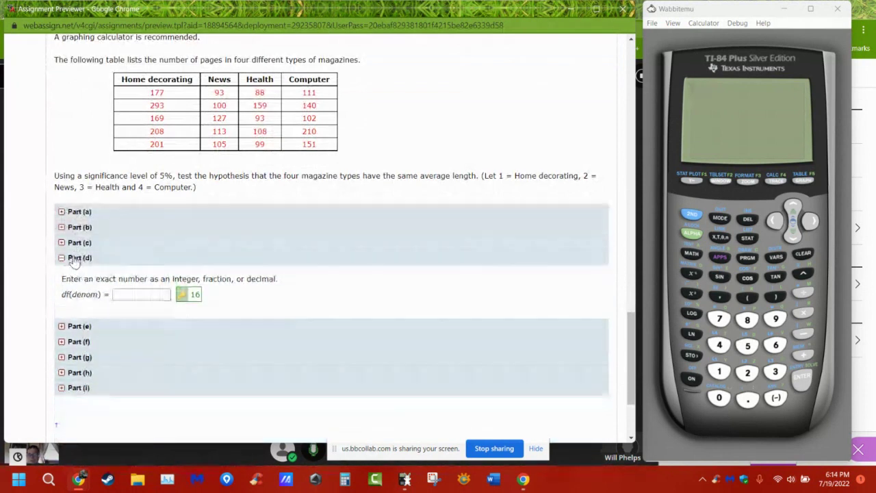
left_click(74, 260)
left_click(77, 272)
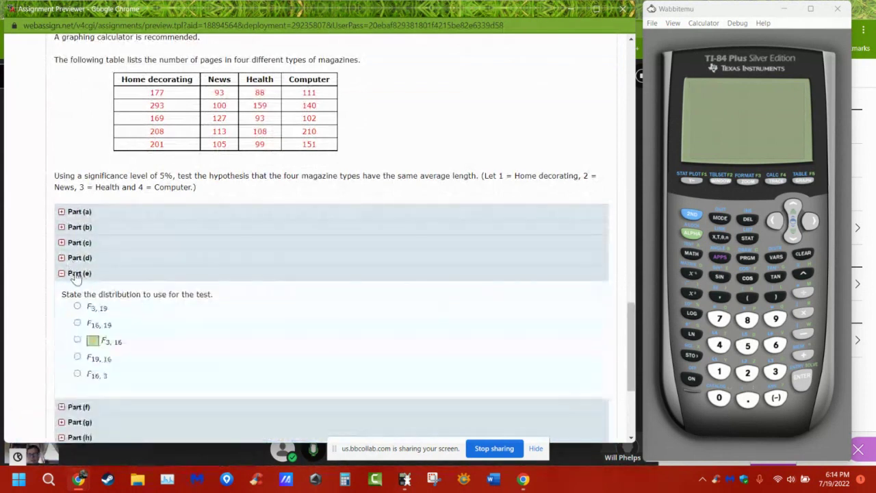
left_click(80, 259)
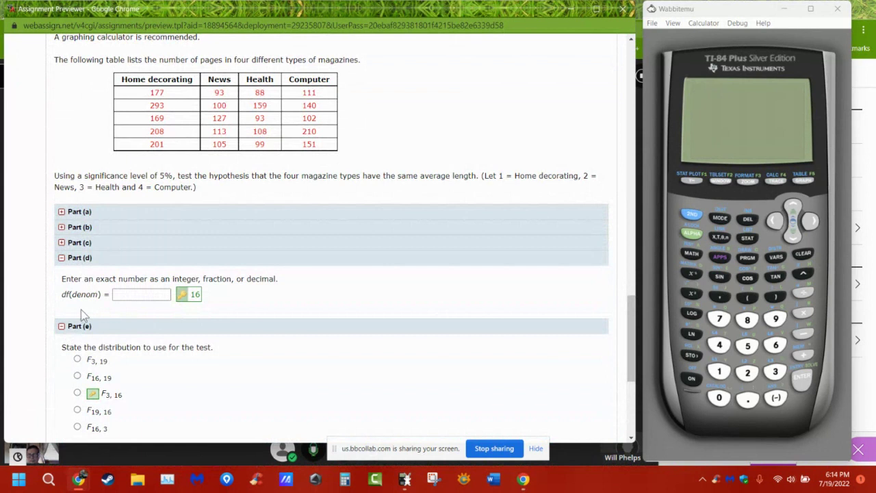
left_click(87, 261)
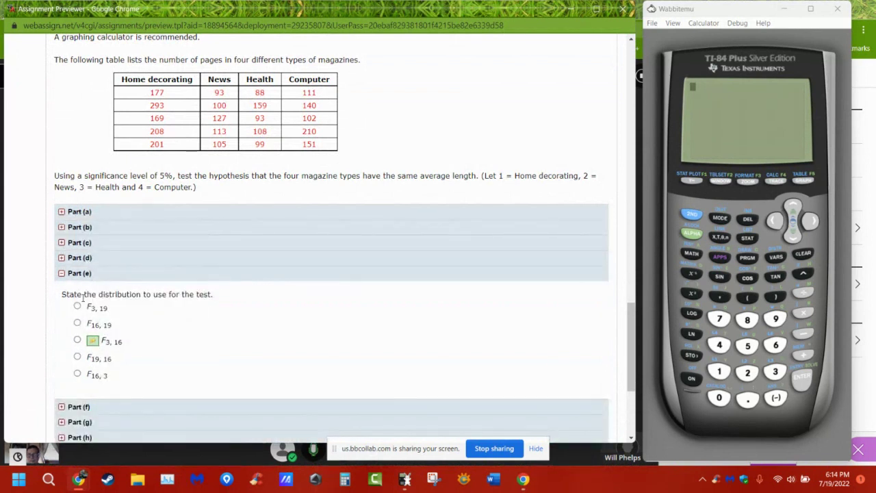
Collapse Part (e) and open Part (f) showing the test statistic 8.66.
left_click_drag(103, 294, 101, 350)
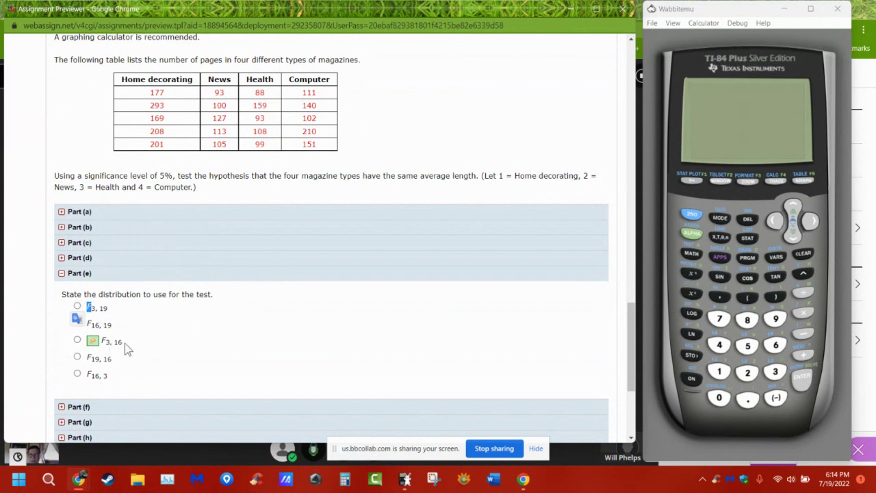
left_click(137, 316)
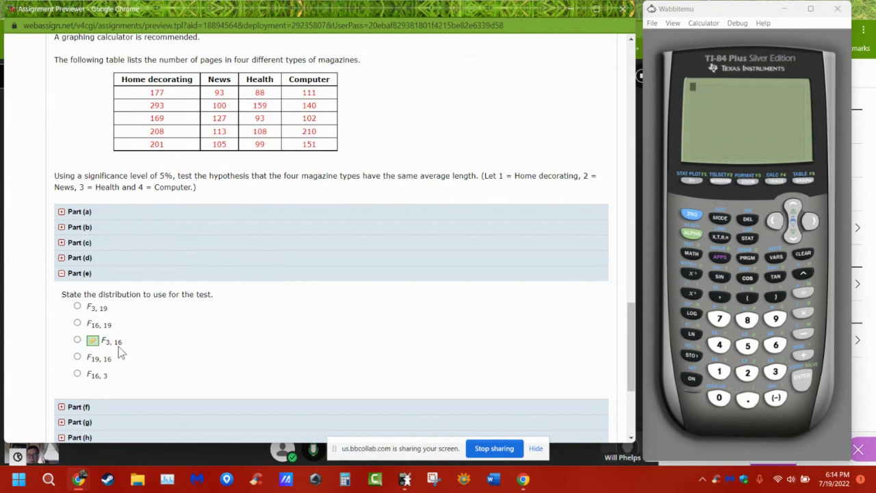
left_click(86, 276)
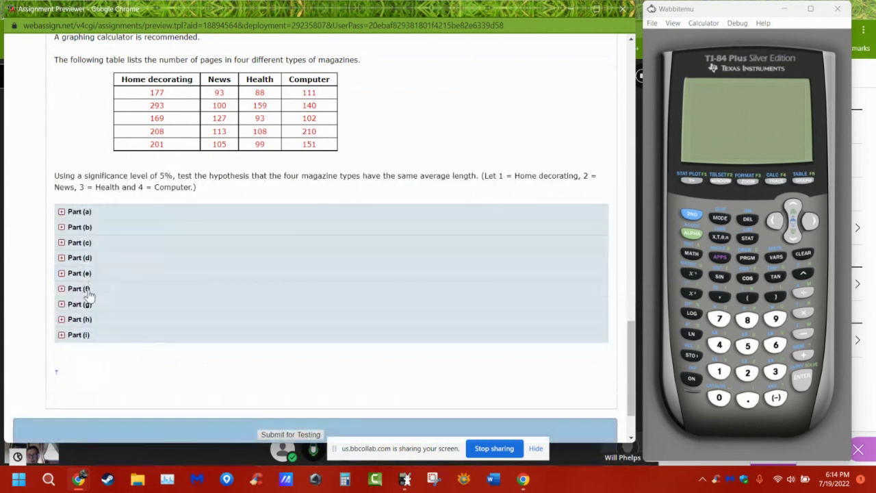
left_click(87, 291)
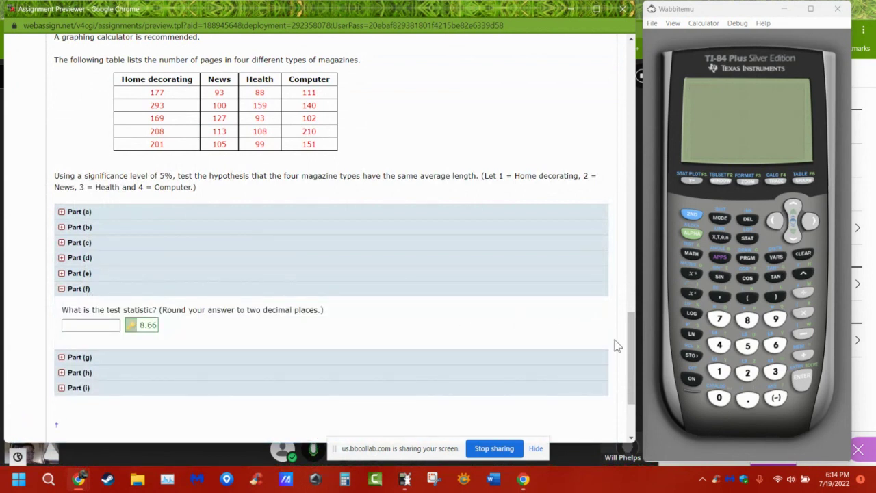
Open the STAT list editor and clear the old data from lists L1 and L2.
left_click(691, 376)
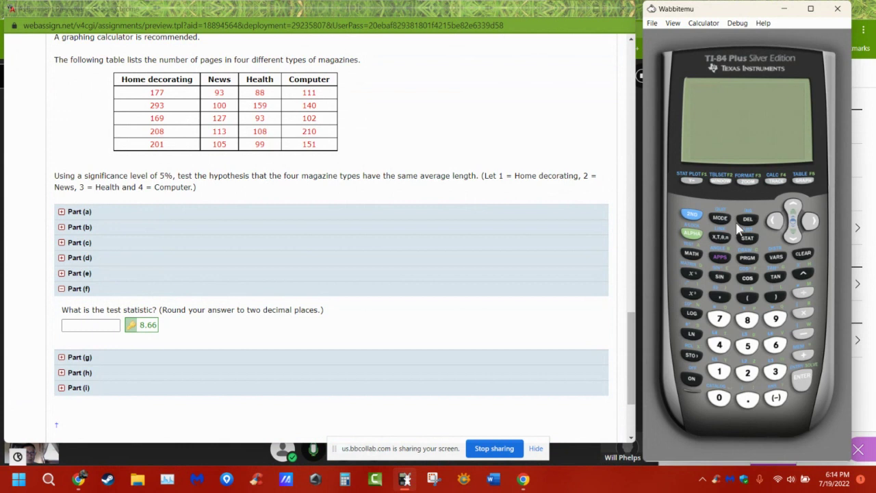
left_click(748, 239)
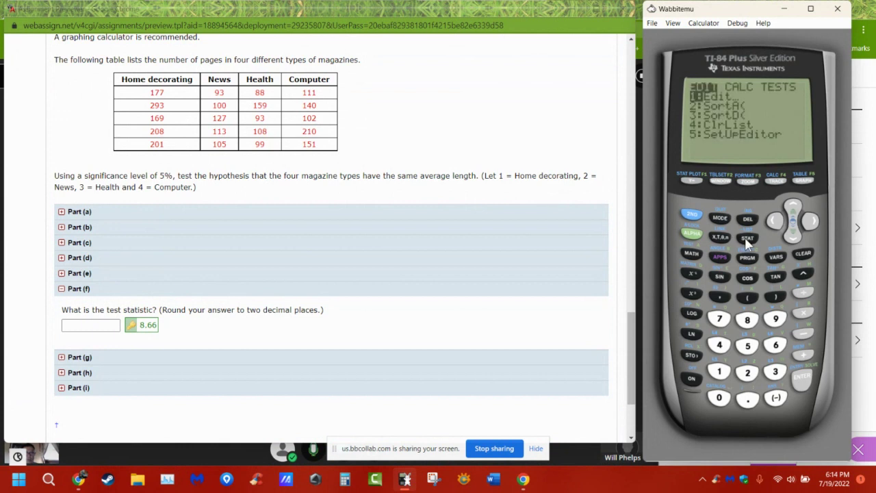
left_click(807, 385)
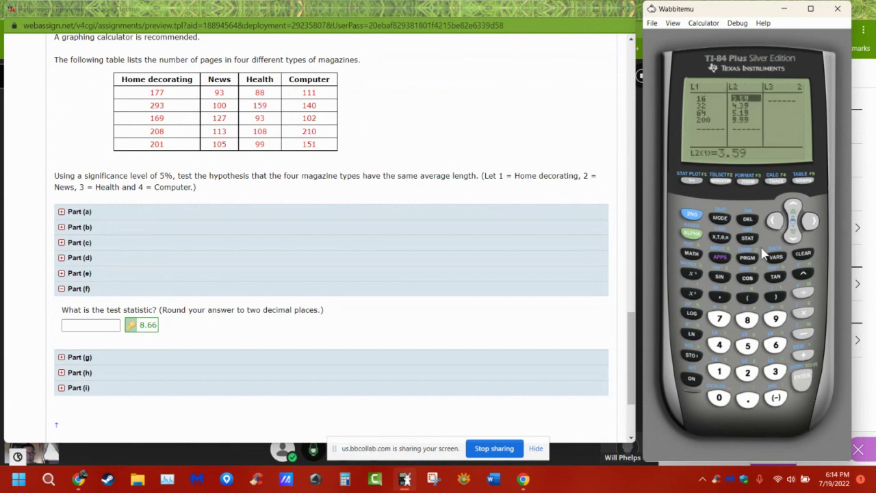
left_click(793, 206)
left_click(803, 255)
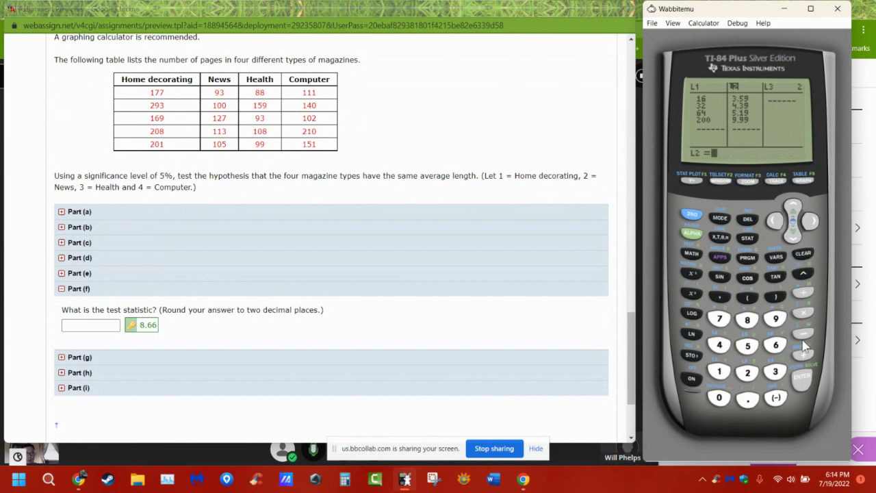
left_click(804, 373)
left_click(774, 220)
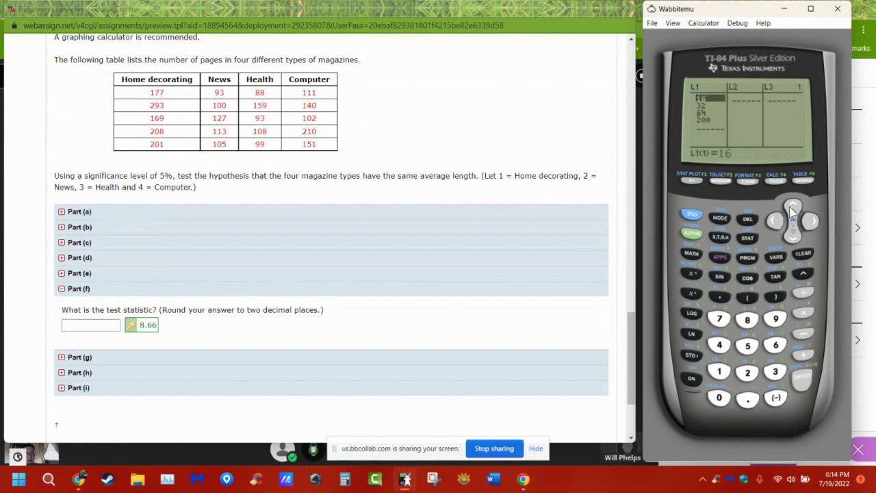
left_click(792, 207)
left_click(803, 256)
left_click(806, 378)
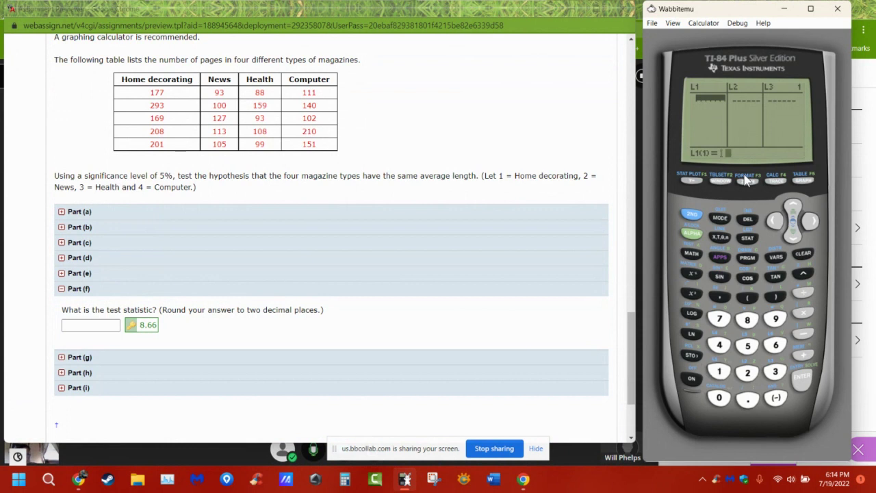
Enter the Home decorating page counts 177, 293, 169, 208, 201 into L1.
type("177")
key("Return")
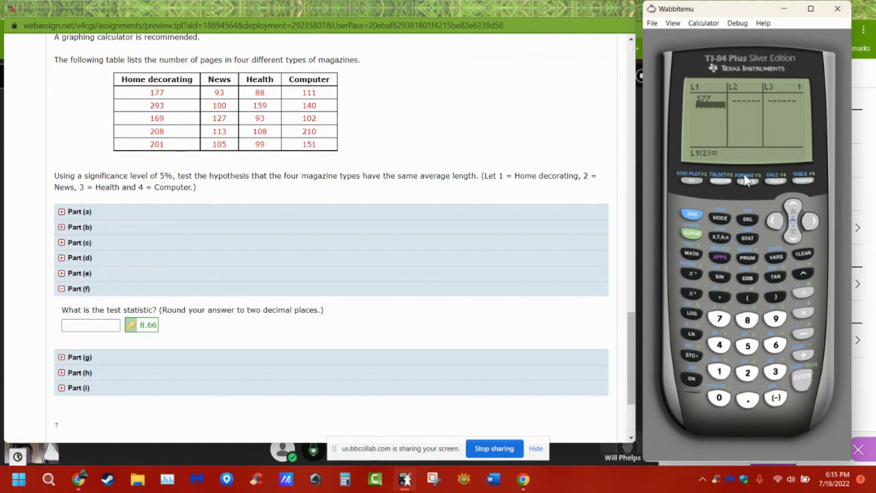
type("293")
key("Return")
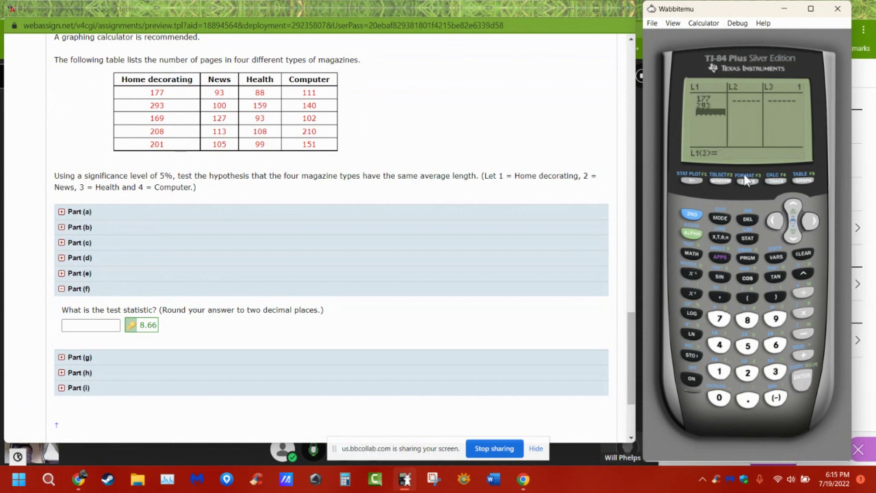
type("169")
key("Return")
type("208")
key("Return")
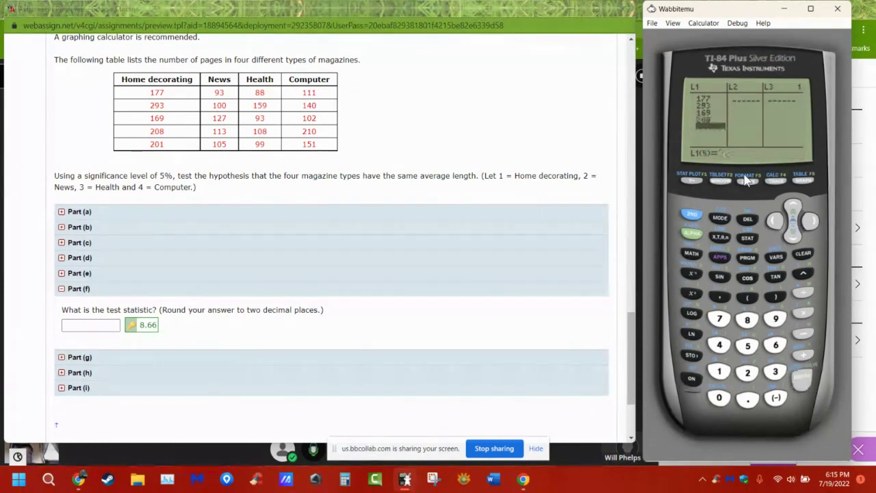
type("201")
key("Return")
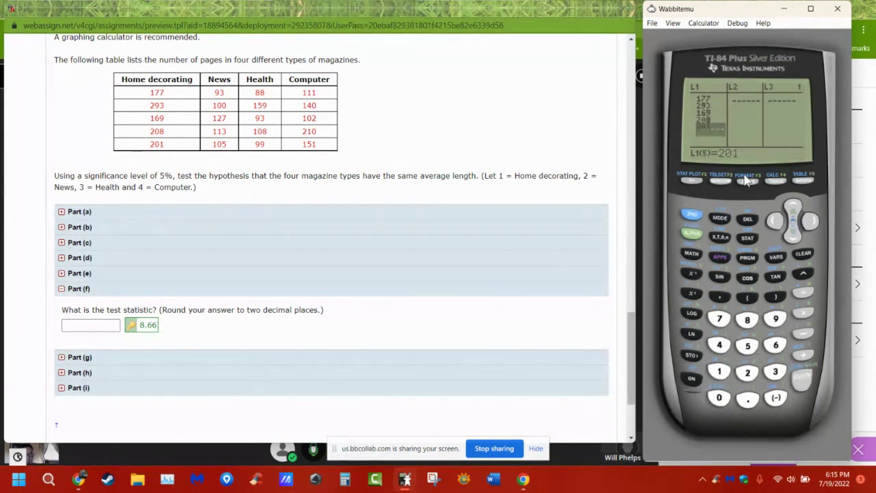
Enter the News page counts 93, 100, 127, 113, 105 into L2.
key("Right")
type("9")
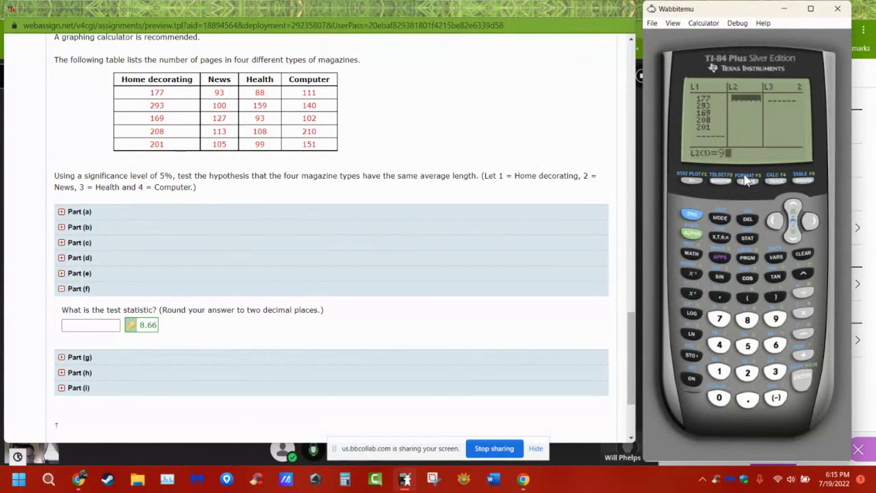
type("3")
key("Return")
type("100")
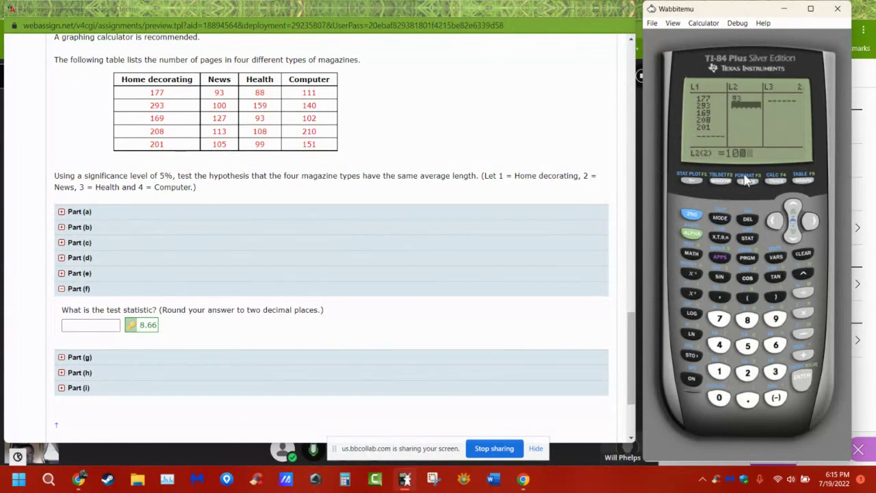
key("Return")
type("127")
key("Return")
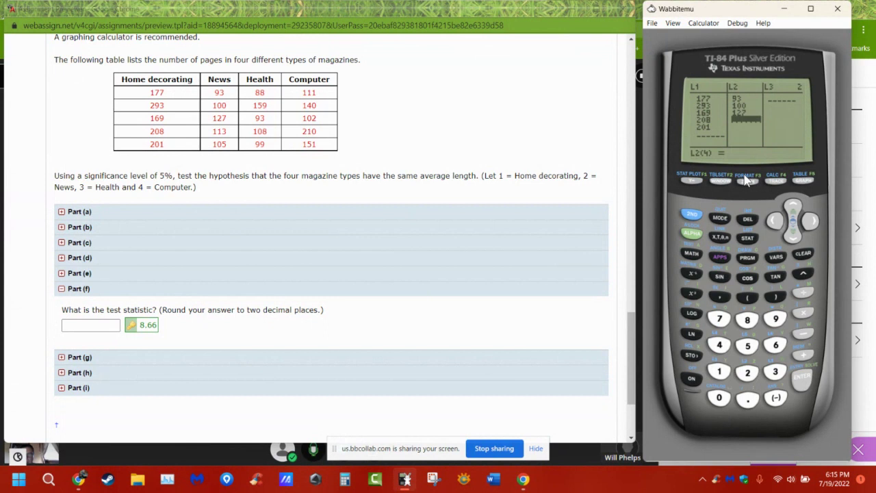
type("113")
key("Return")
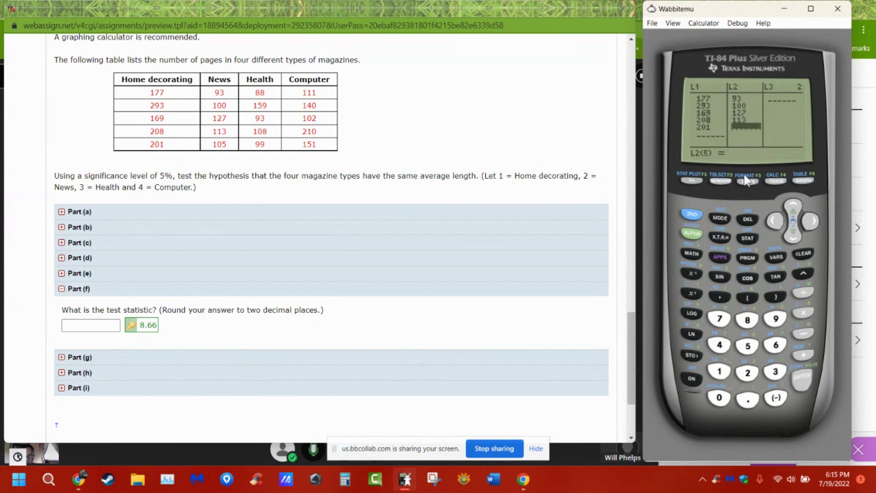
type("105")
key("Return")
Enter the Health page counts 88, 169, 93, 108, 99 into L3.
key("Right")
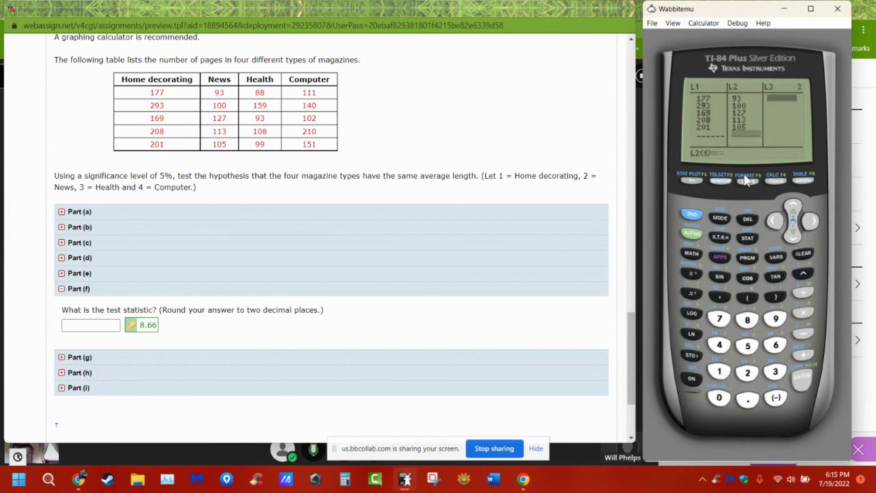
type("88")
key("Return")
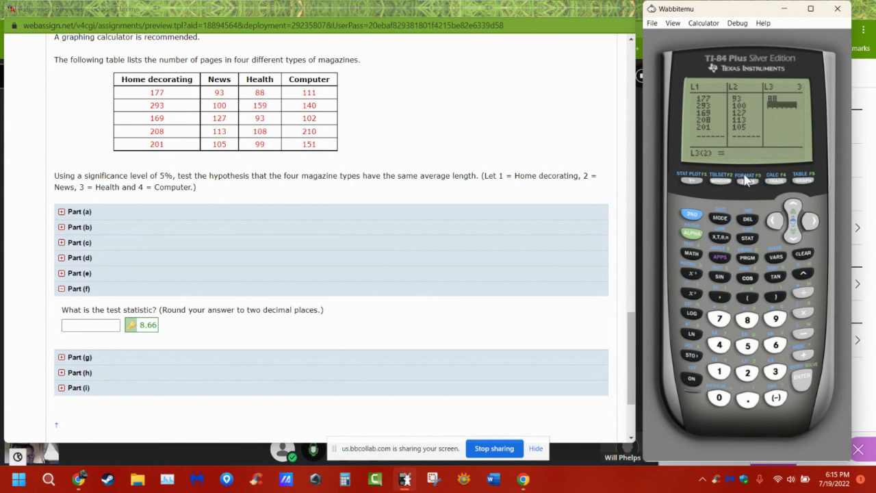
type("169")
key("Return")
type("93")
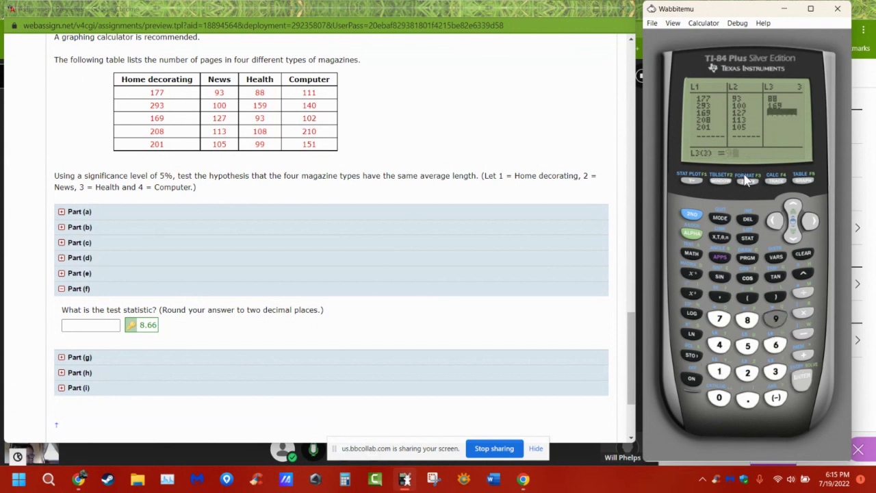
key("Return")
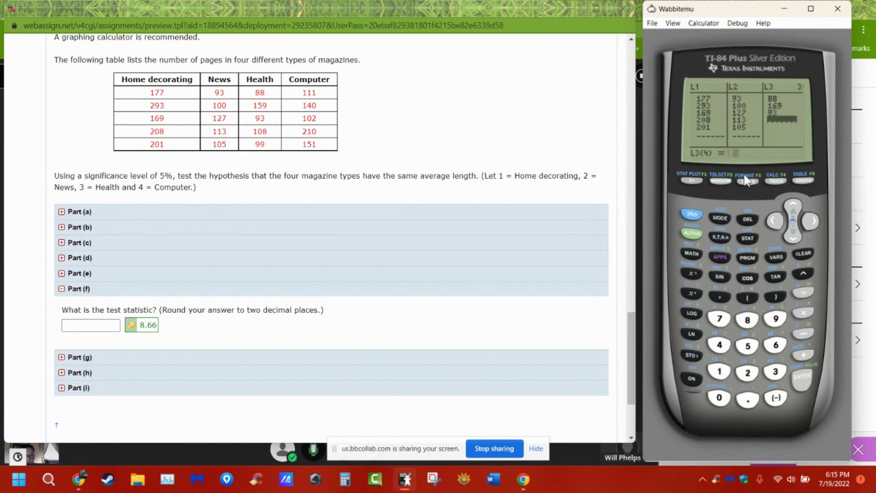
type("108")
key("Return")
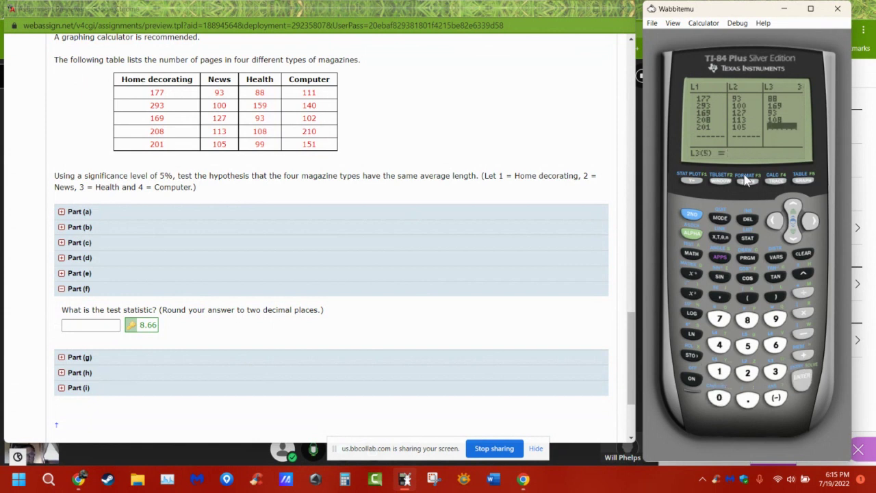
type("99")
key("Return")
Enter the Computer page counts 111, 140, 102, 210, 151 into L4.
key("Right")
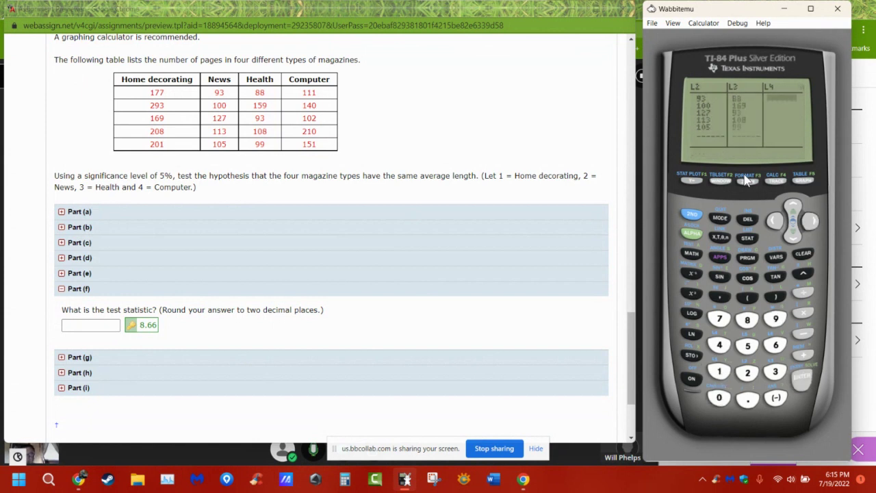
type("111")
key("Return")
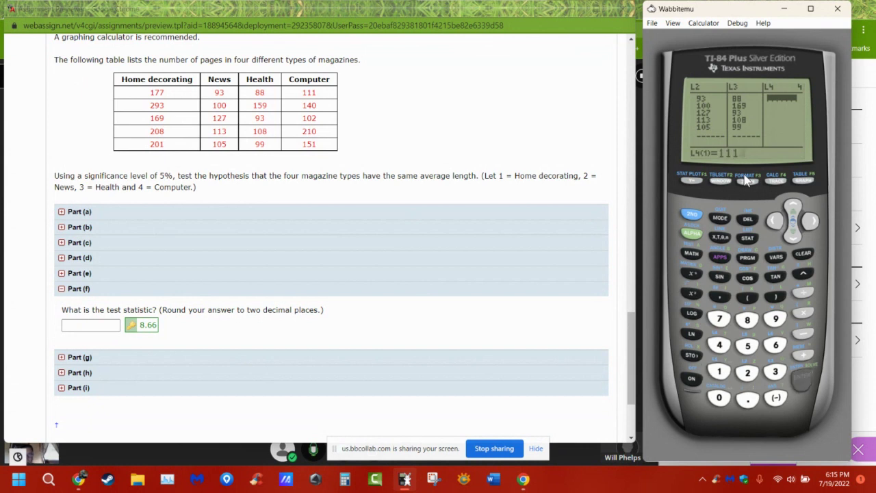
type("140")
key("Return")
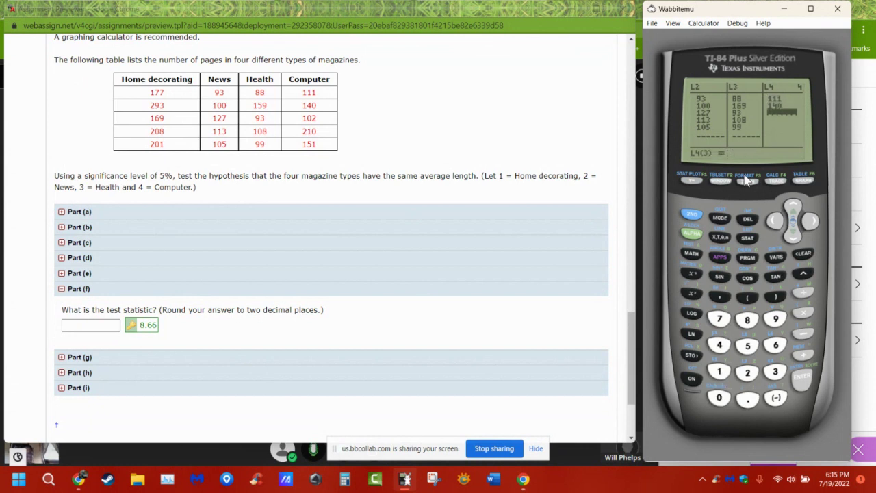
type("102")
key("Return")
type("210")
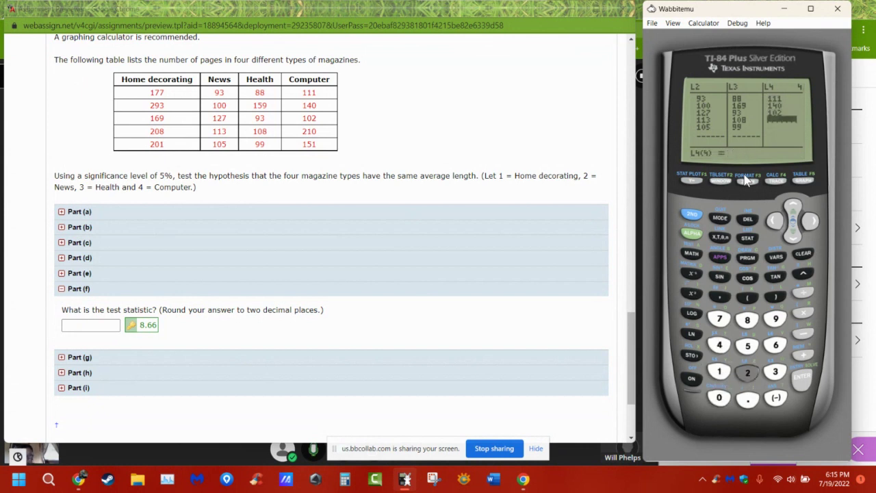
key("Return")
type("151")
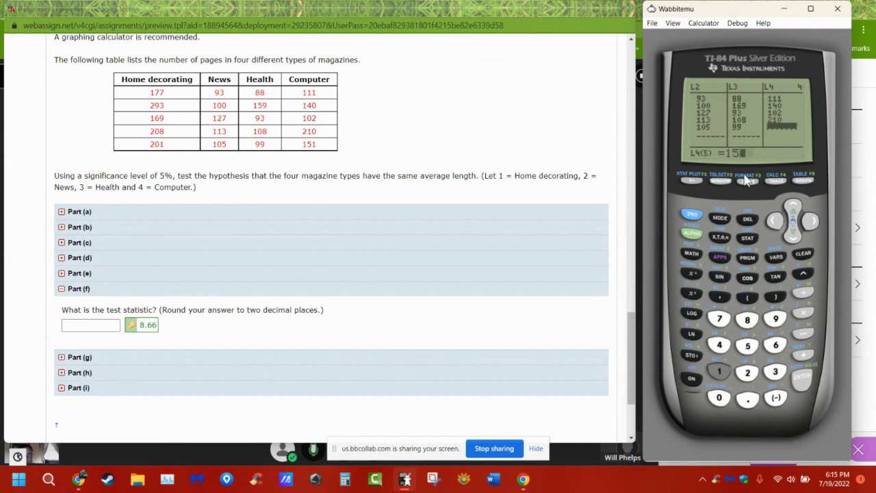
key("Return")
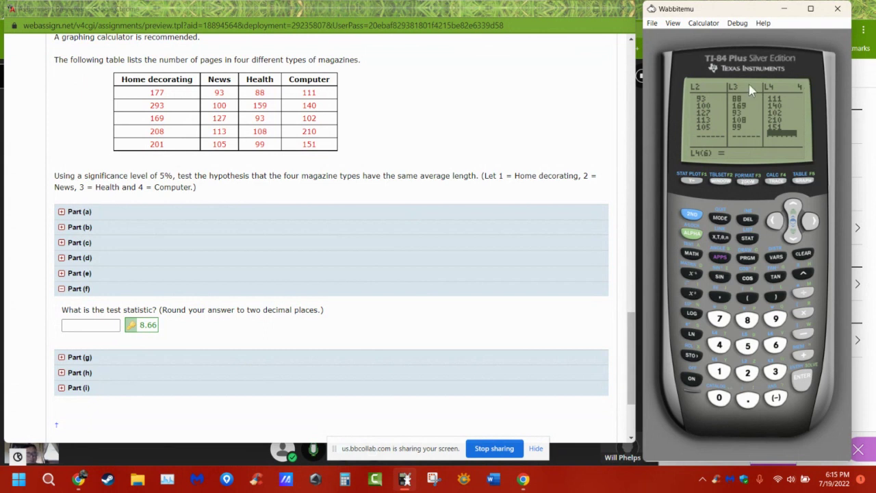
Paste the ANOVA( command from the STAT TESTS menu onto the home screen.
left_click(748, 240)
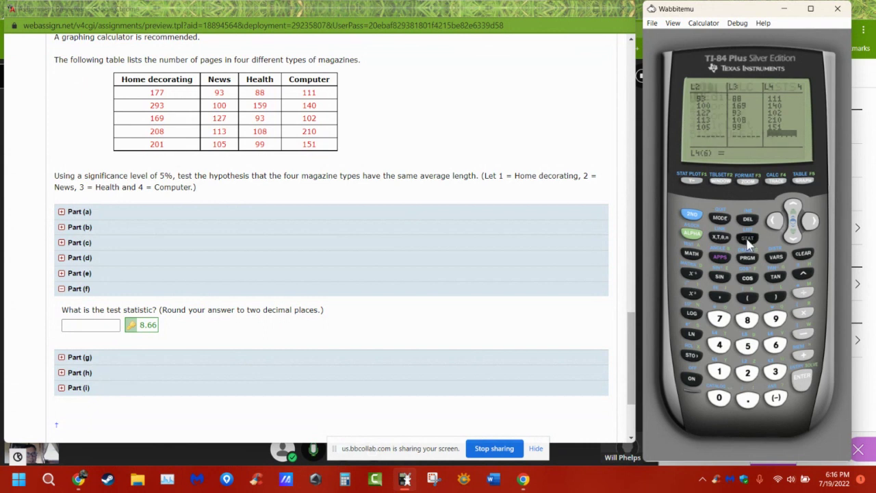
left_click(812, 222)
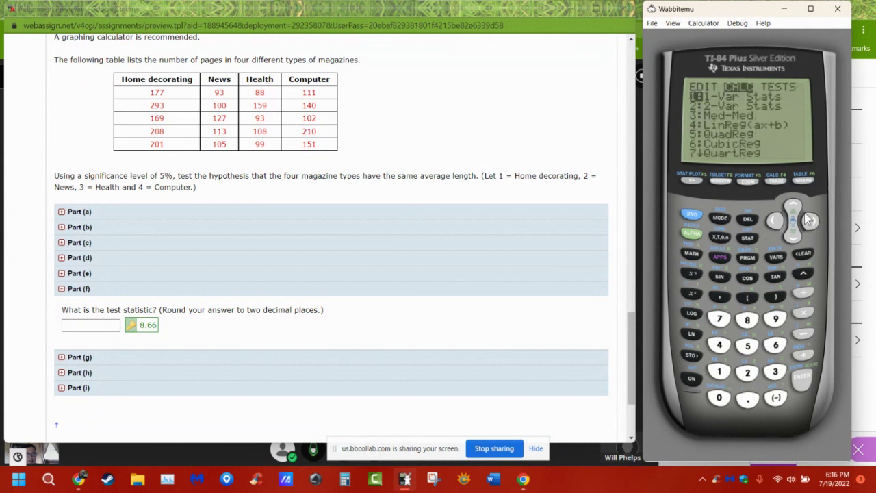
left_click(812, 221)
left_click(793, 207)
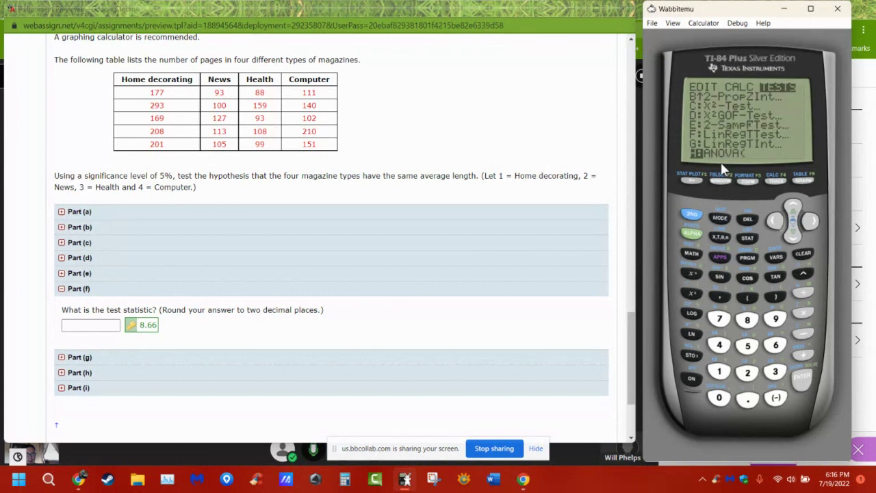
left_click(810, 384)
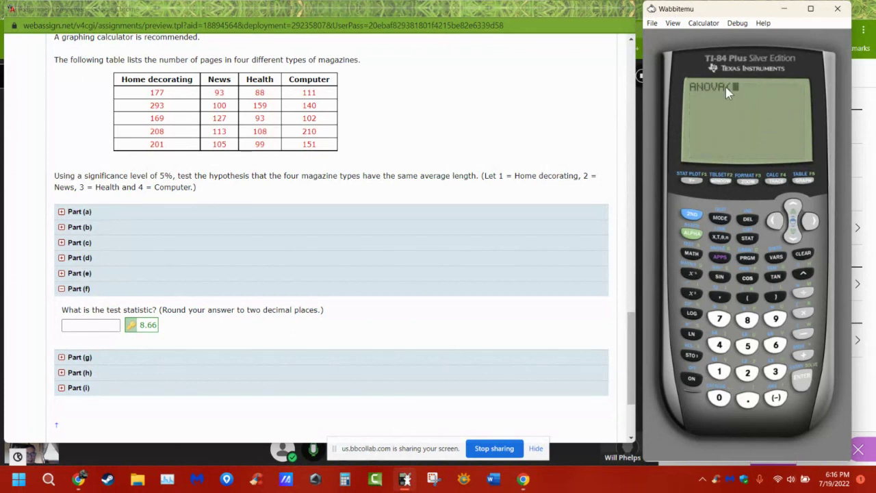
Fill in the list arguments to build ANOVA(L1,L2,L3,L4.
left_click(691, 214)
left_click(719, 371)
left_click(719, 296)
left_click(691, 215)
left_click(748, 372)
left_click(719, 297)
left_click(691, 215)
left_click(776, 371)
left_click(723, 299)
left_click(691, 214)
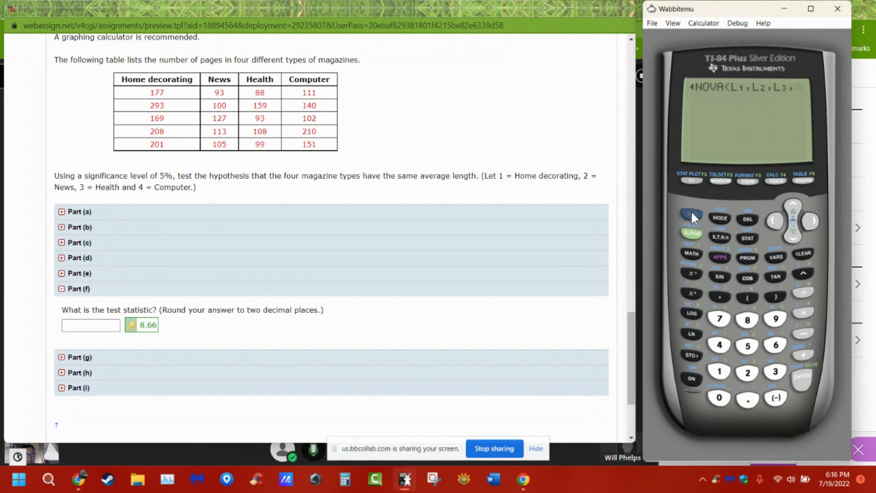
left_click(719, 346)
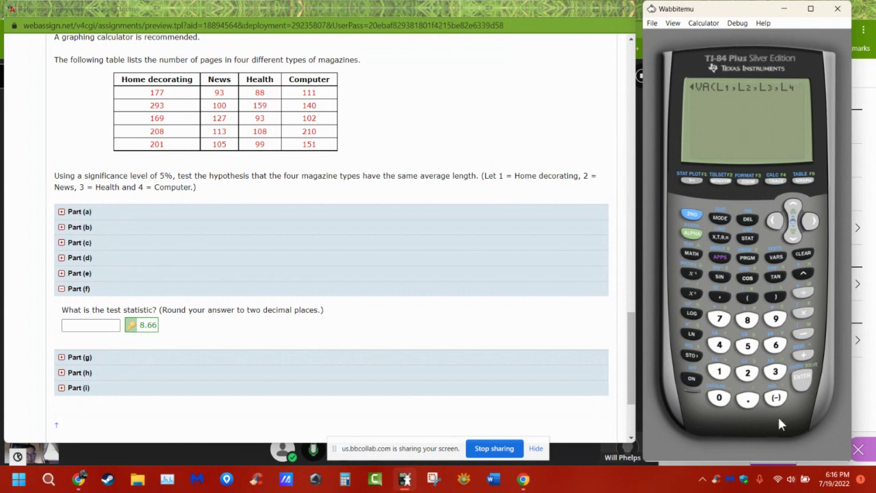
left_click(806, 383)
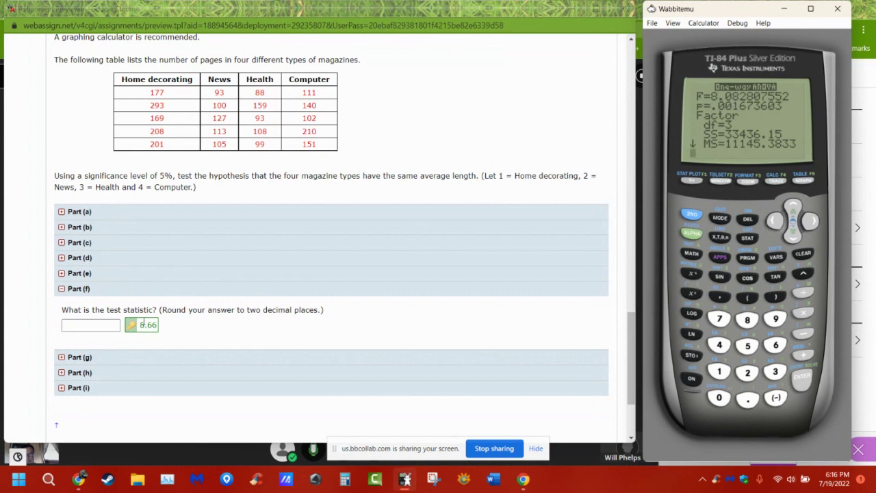
left_click(72, 359)
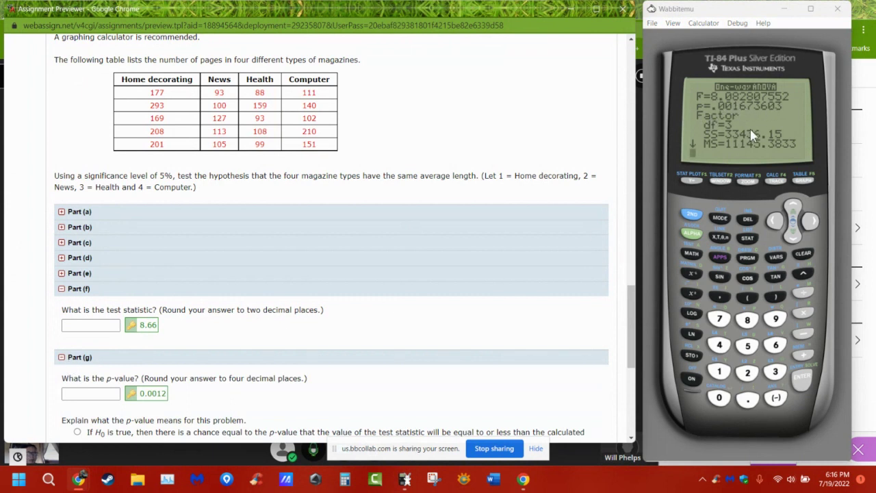
left_click(792, 236)
left_click(793, 237)
left_click(792, 236)
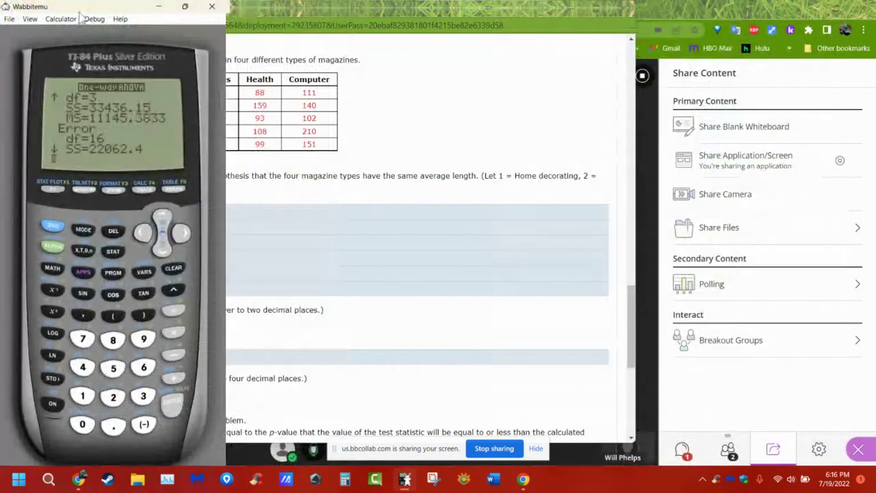
left_click_drag(81, 7, 729, 15)
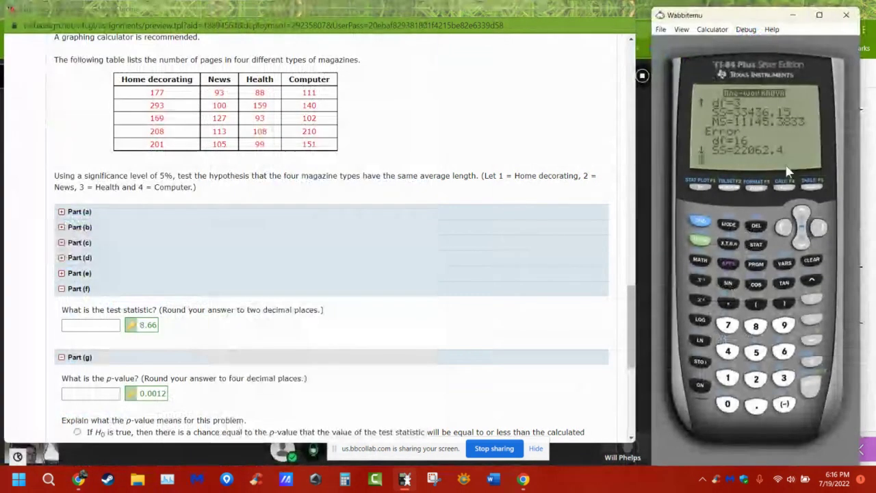
key("Up")
key("Up")
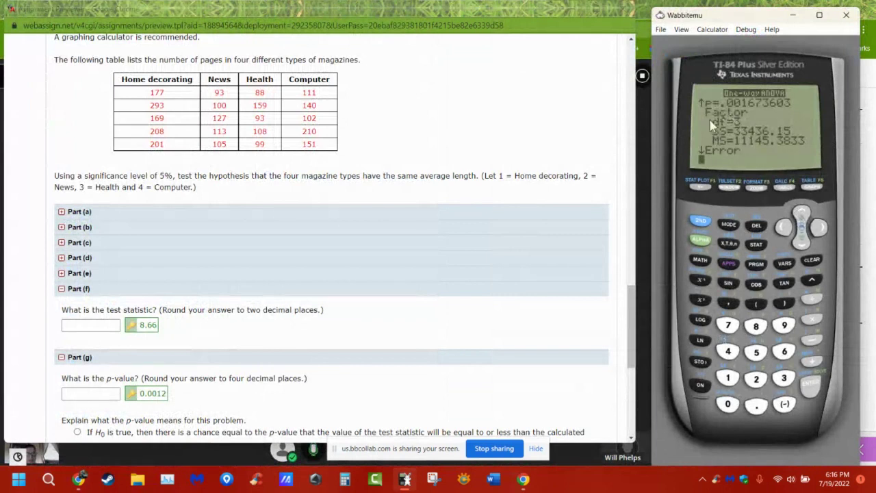
left_click(803, 244)
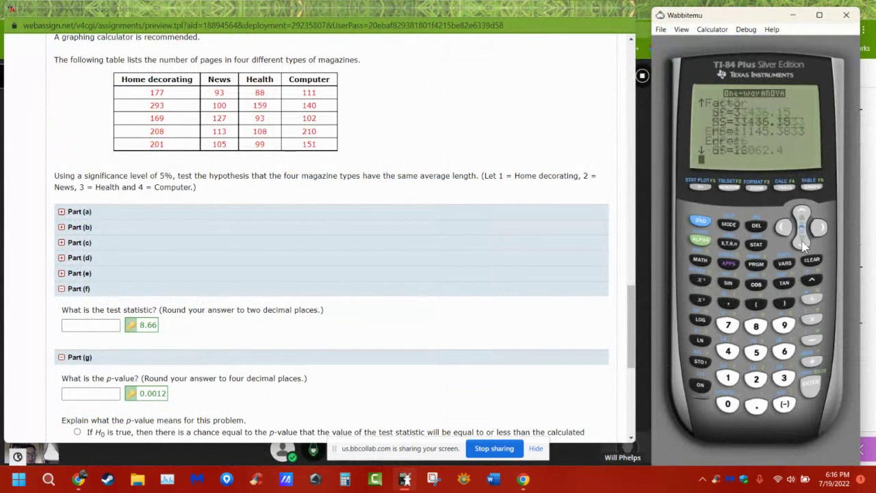
left_click(803, 245)
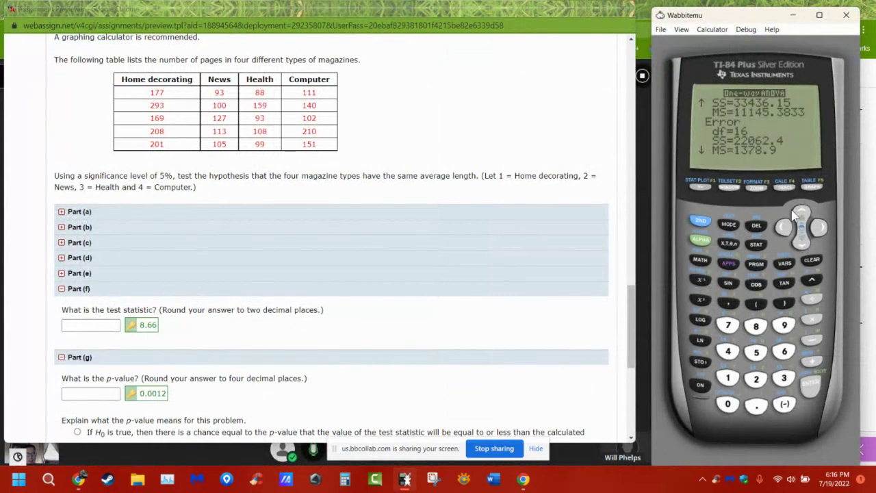
left_click(801, 217)
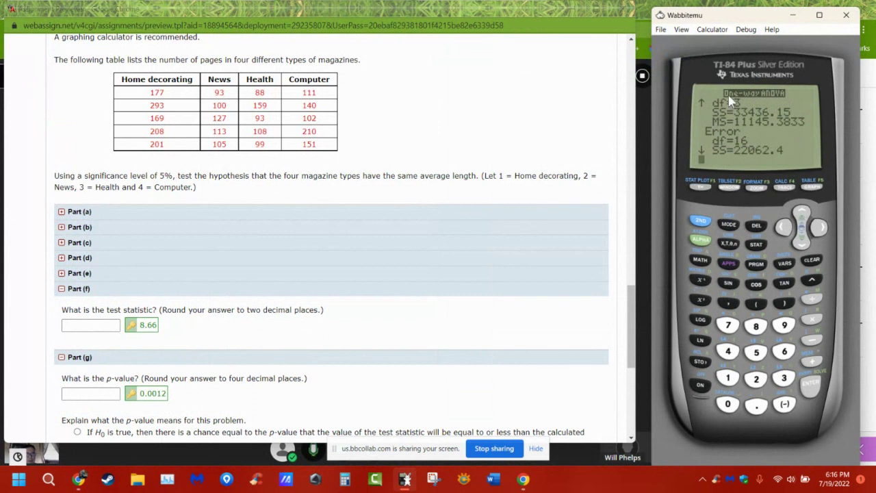
left_click(801, 216)
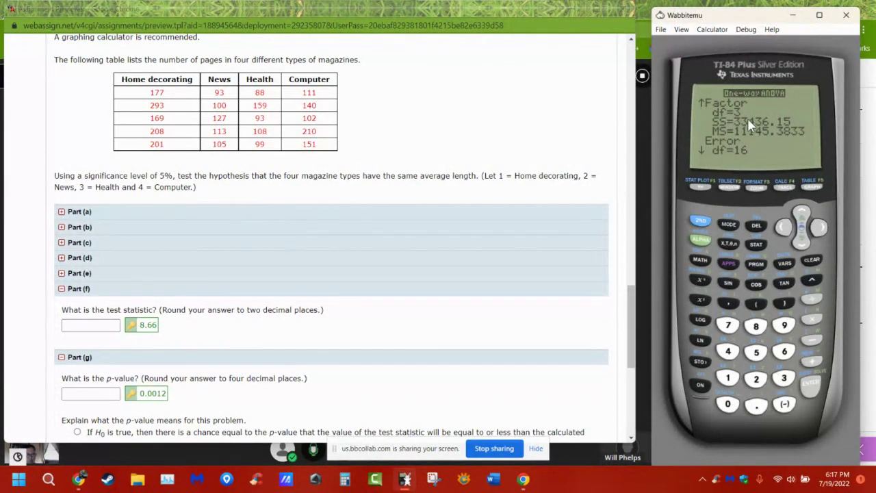
left_click(803, 246)
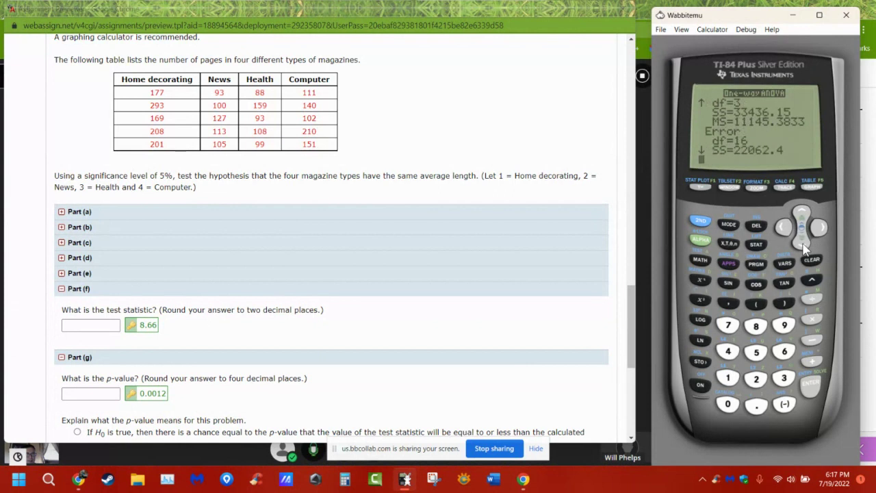
left_click(803, 246)
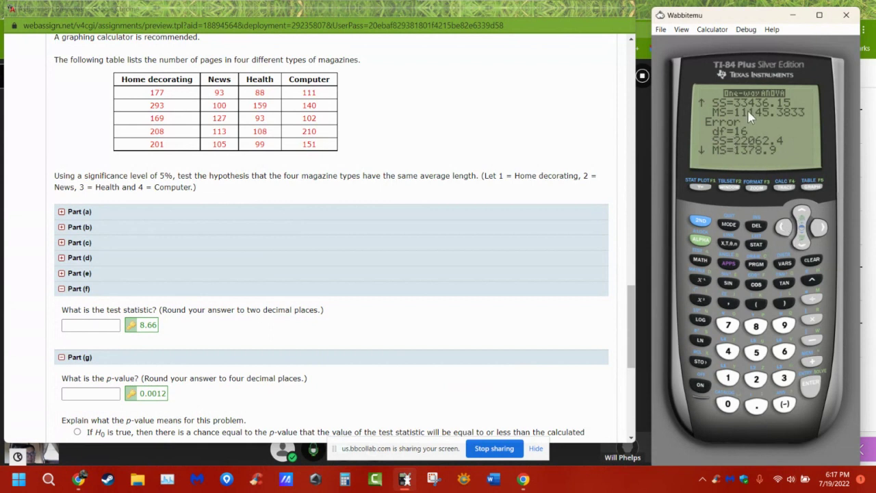
left_click(802, 217)
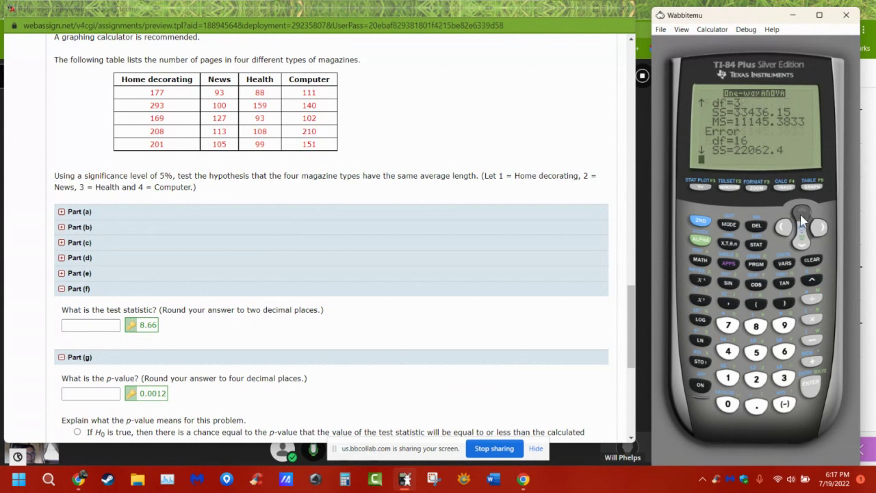
left_click(802, 217)
left_click(802, 216)
left_click(801, 216)
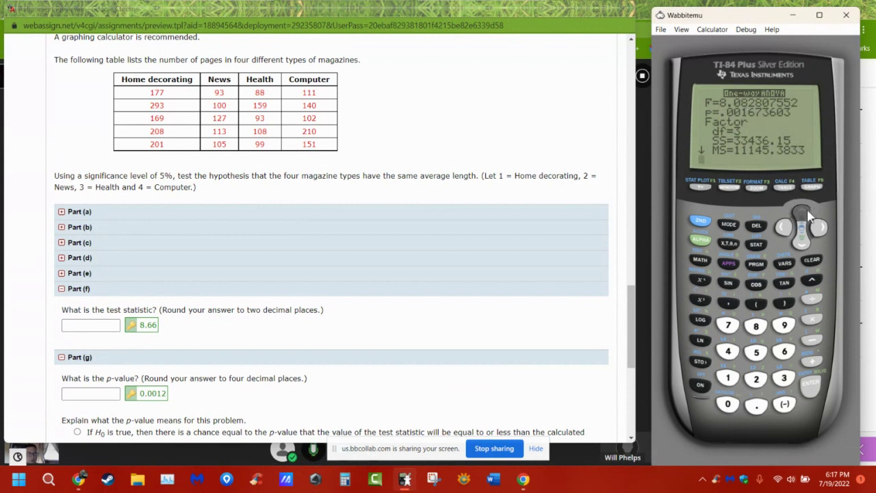
left_click(805, 245)
left_click(805, 245)
left_click(804, 245)
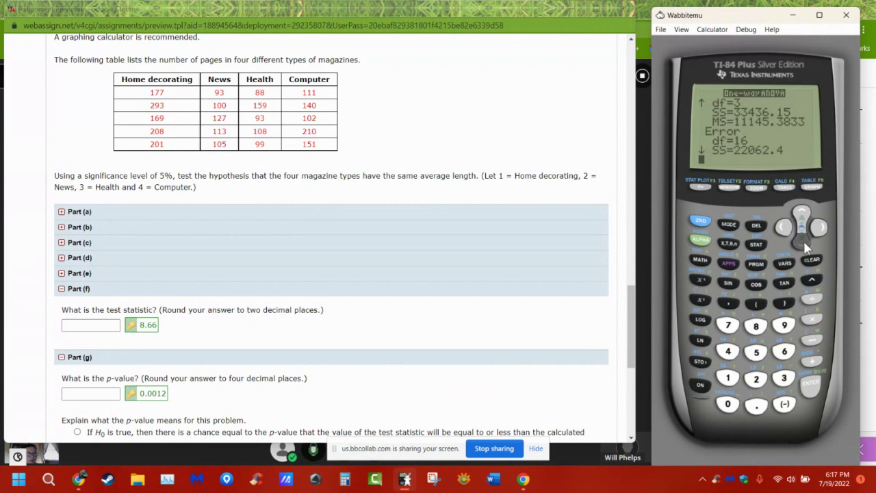
left_click(804, 245)
left_click(804, 245)
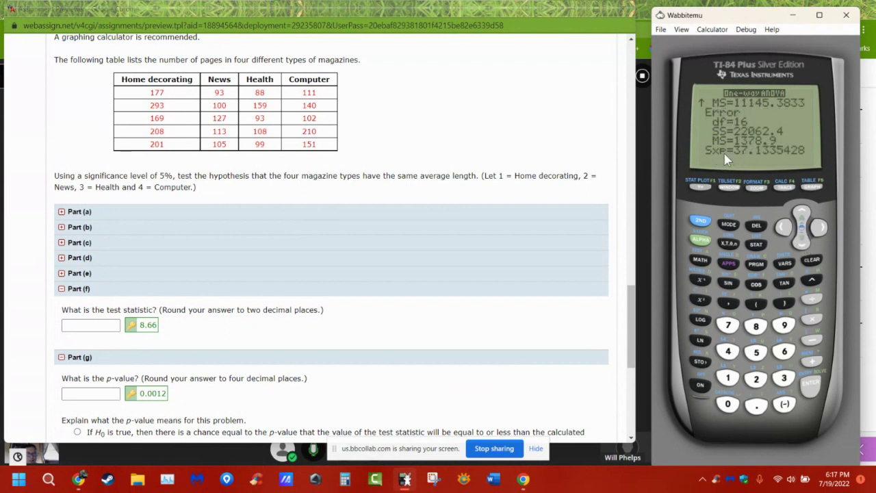
left_click(804, 216)
left_click(805, 216)
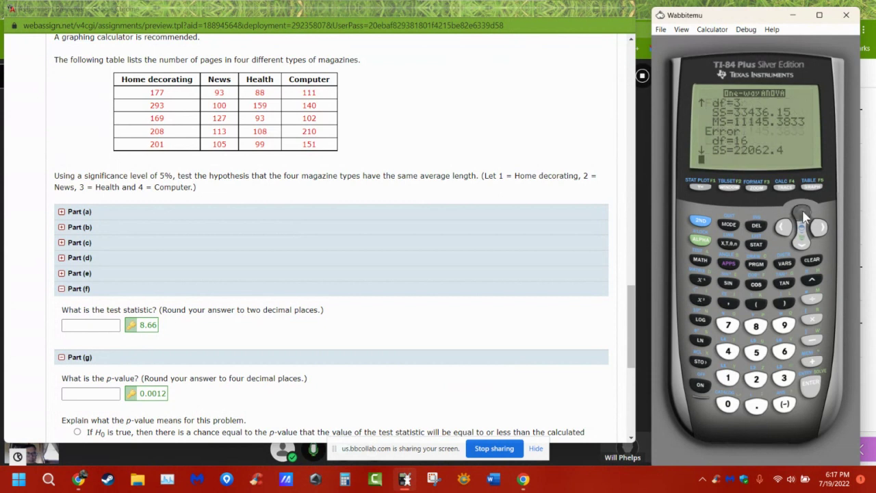
left_click(804, 216)
left_click(805, 217)
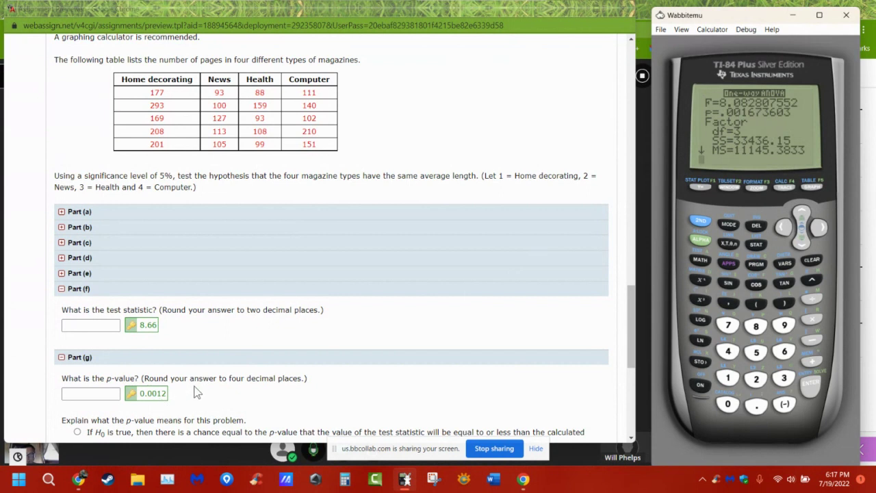
Reopen the calculator's list editor and verify the five Home decorating values in L1.
scroll(202, 391, "down", 2)
left_click(93, 336)
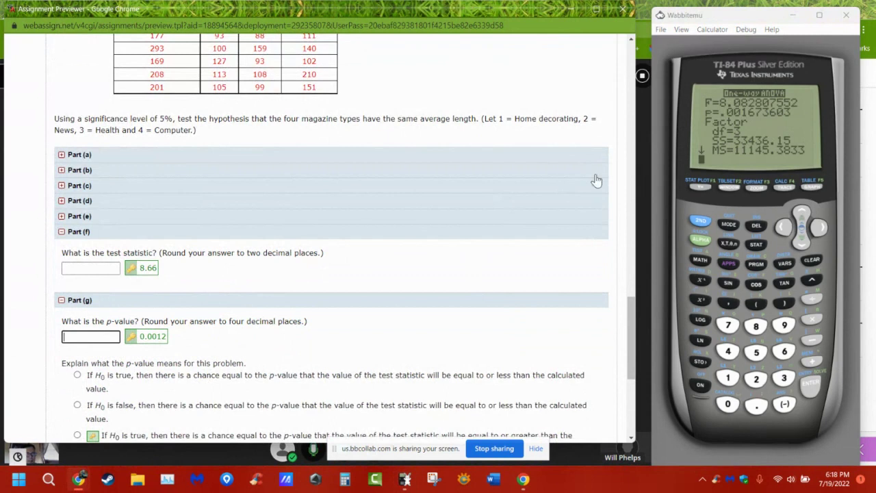
scroll(461, 243, "up", 2)
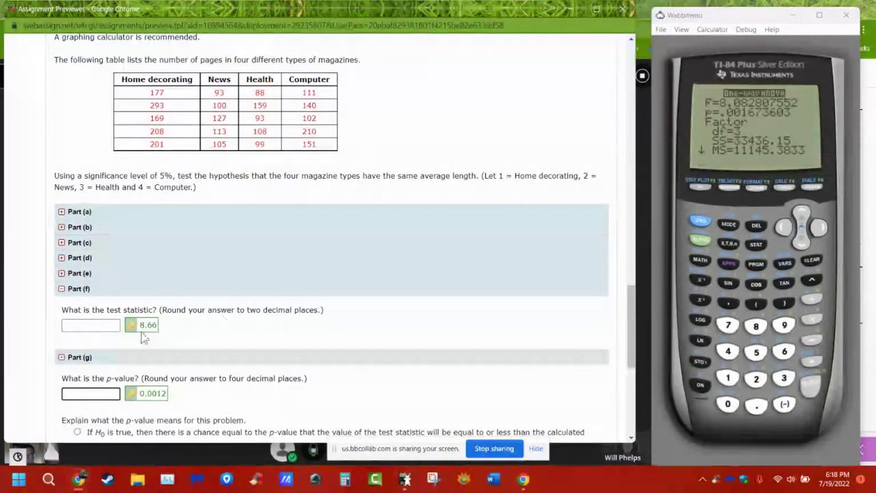
left_click(758, 244)
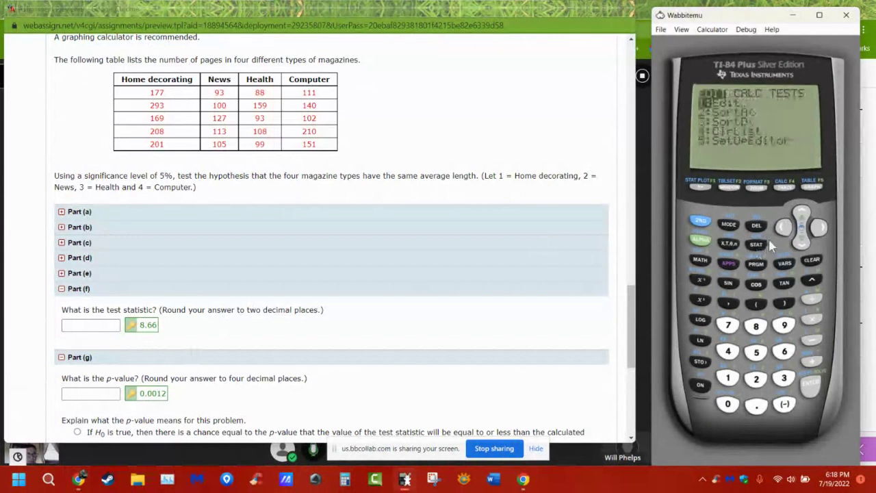
left_click(814, 385)
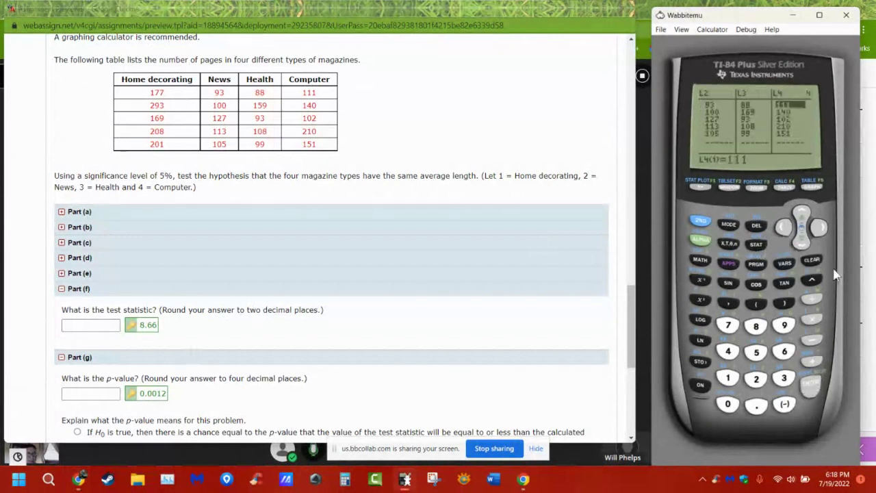
left_click(786, 228)
left_click(786, 228)
left_click(786, 228)
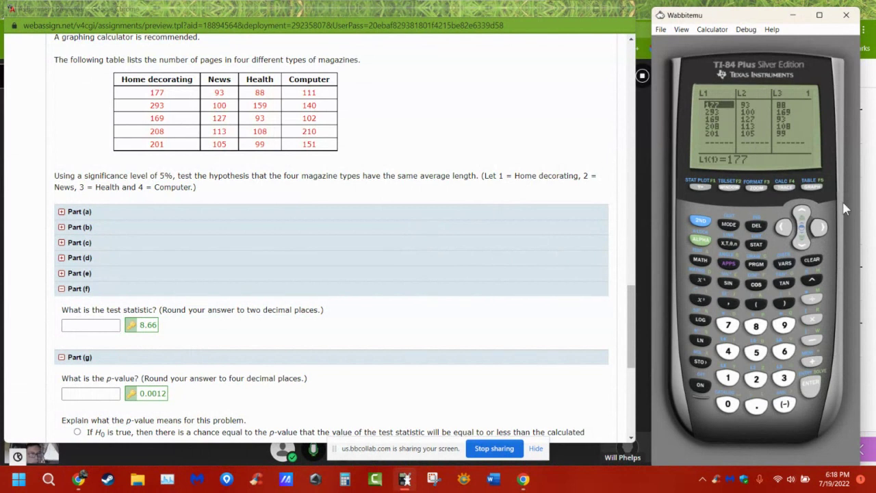
key("Down")
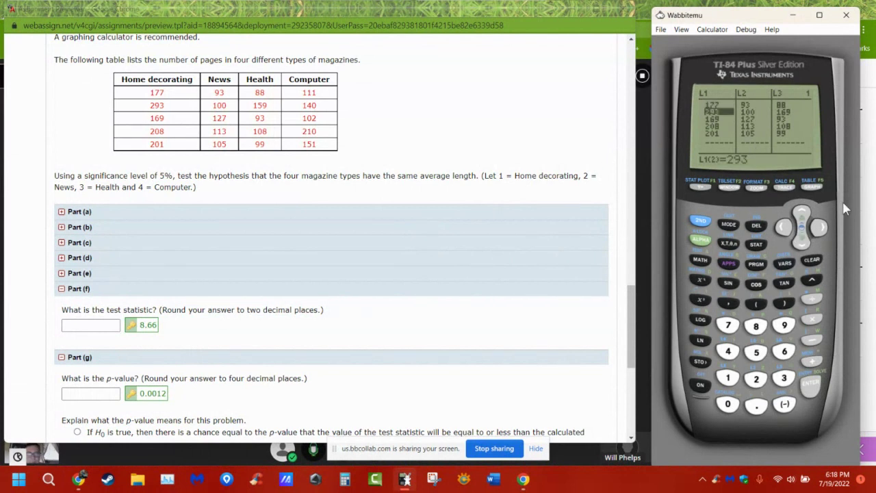
key("Down")
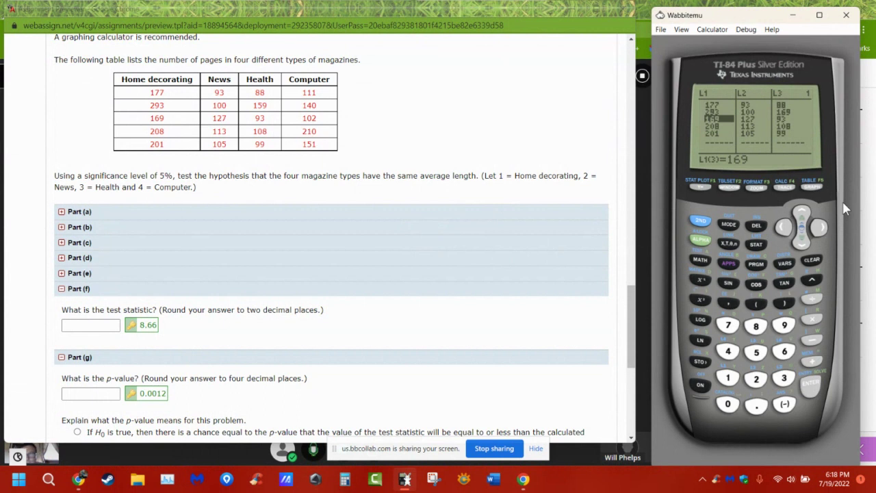
key("Down")
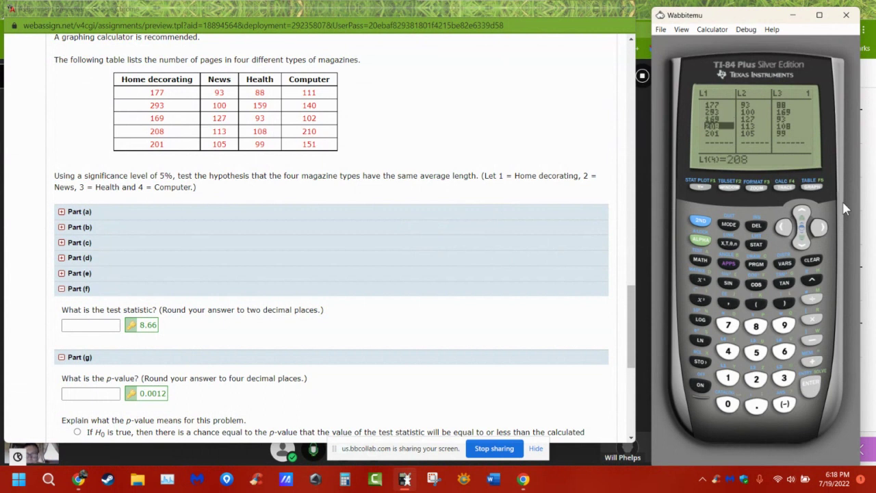
key("Down")
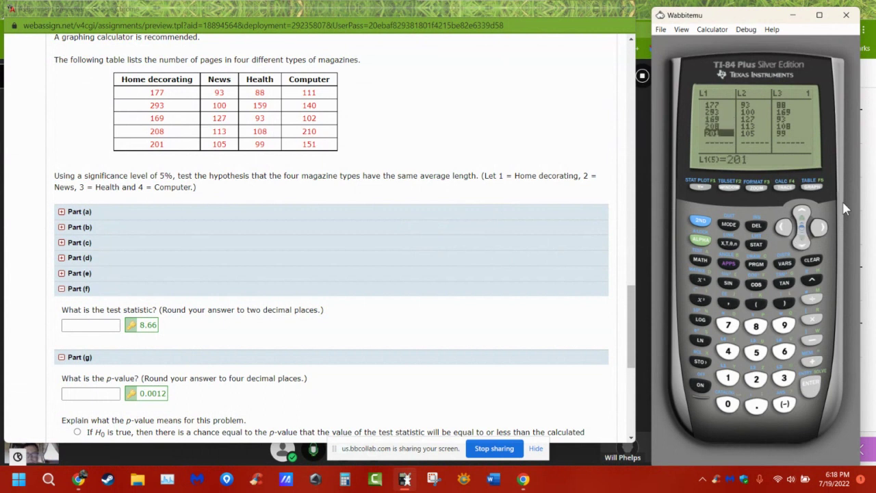
Check the News values in L2 and correct the second Health value in L3 to 159.
key("Right")
key("Up")
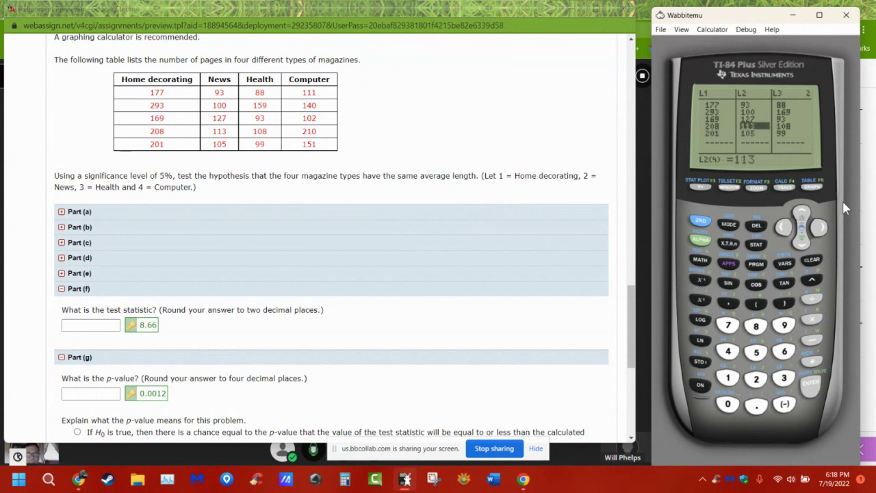
key("Up")
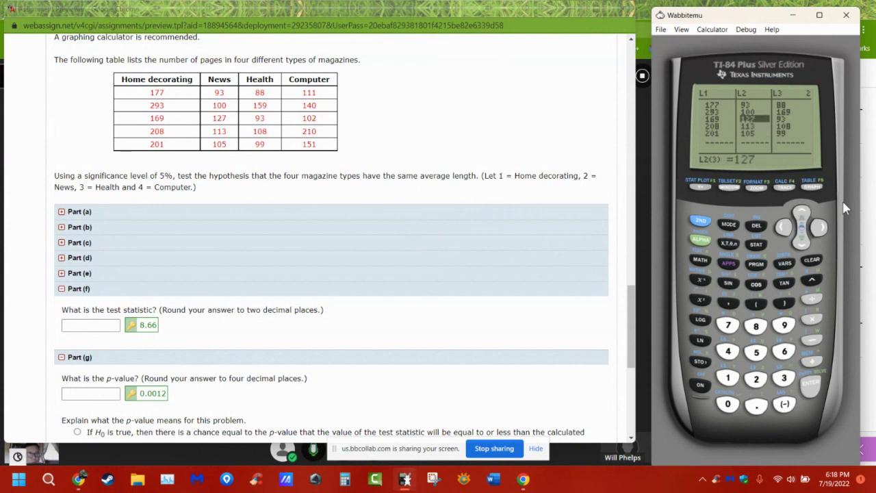
key("Up")
key("Up")
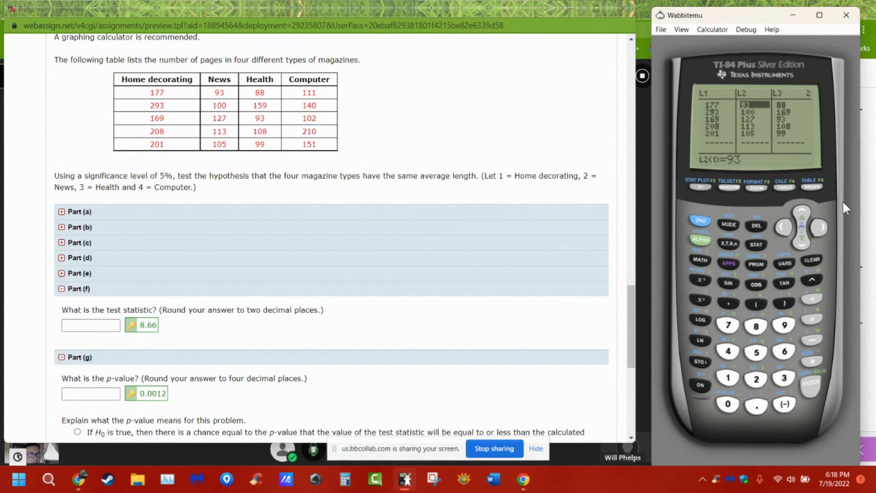
key("Right")
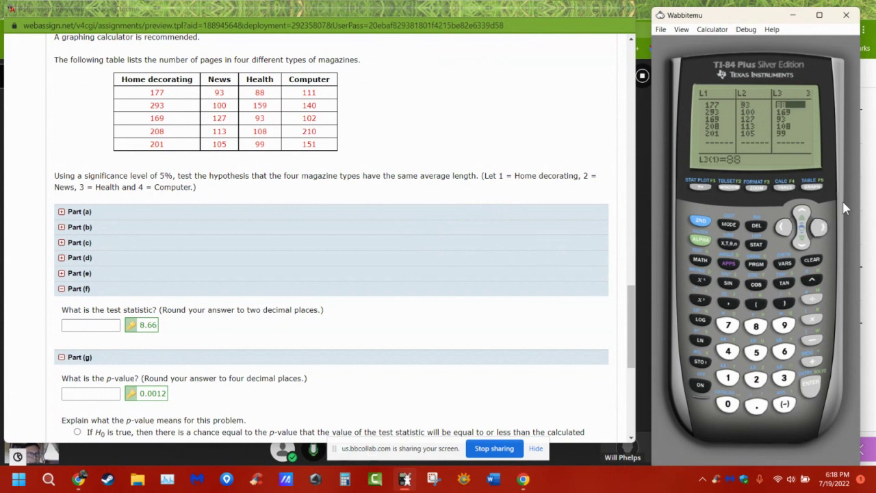
key("Down")
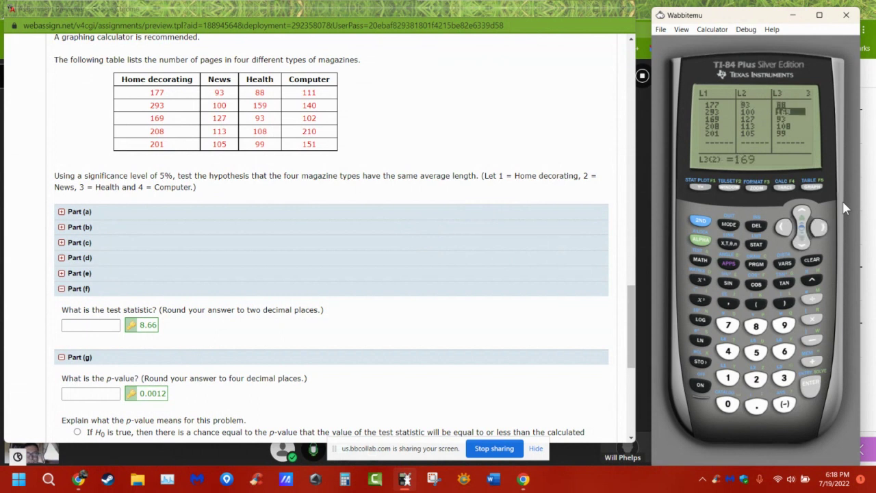
type("159")
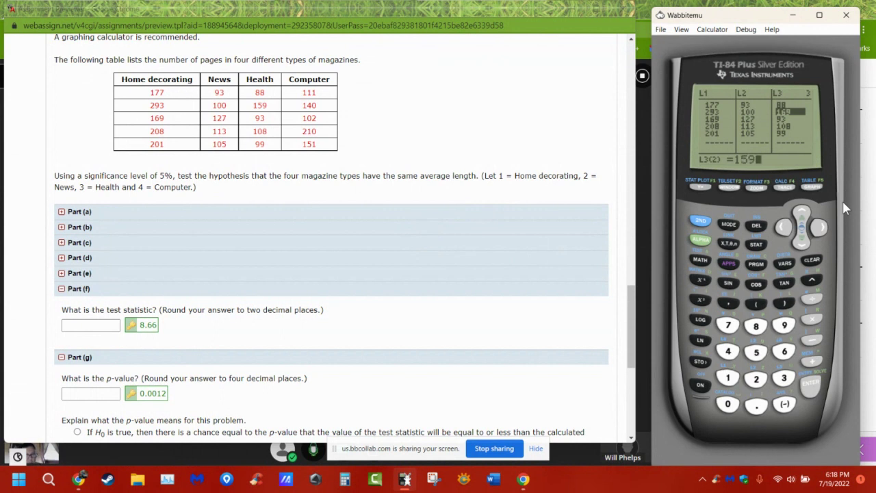
key("Return")
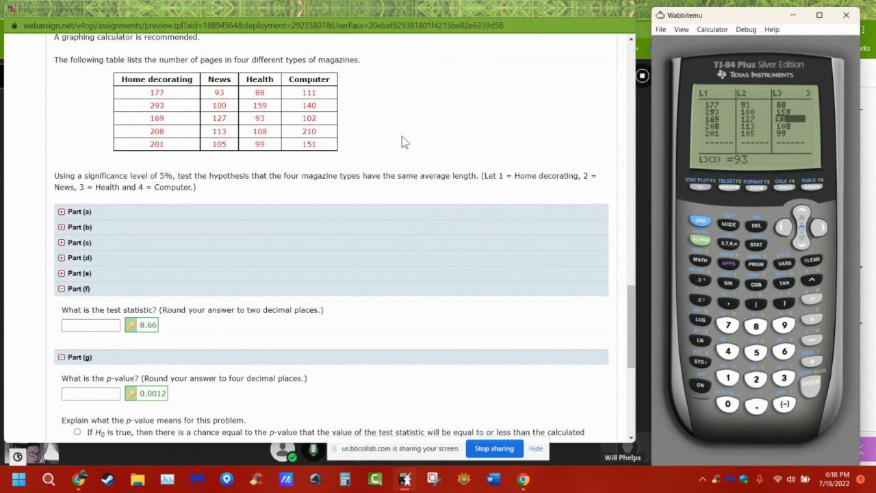
key("Down")
key("Down")
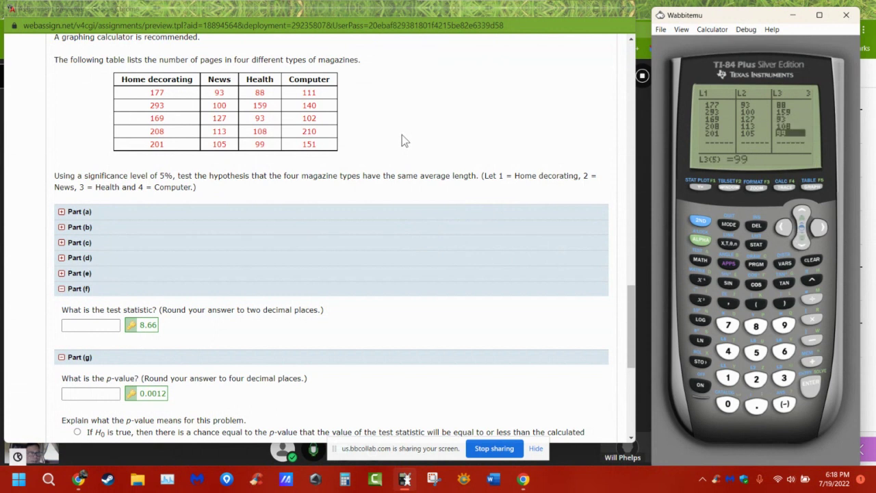
Verify the Computer values in L4 (111, 140, 102, 210, 151) and exit the list editor.
key("Right")
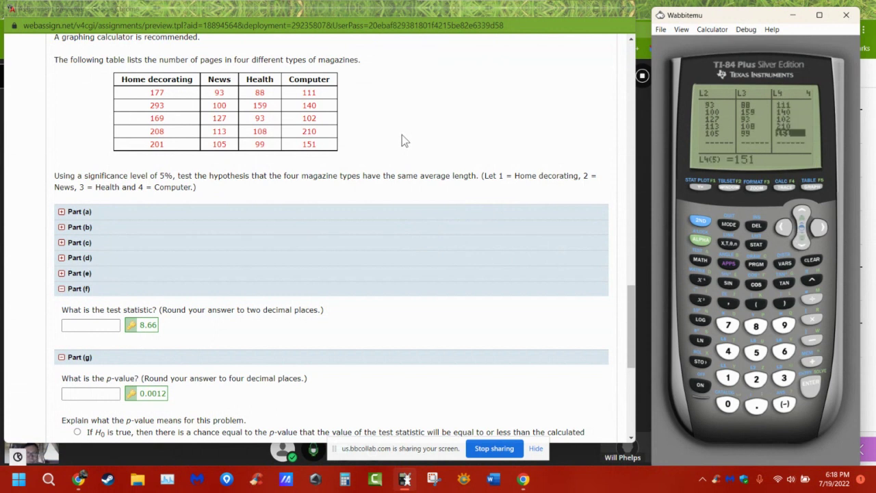
key("Up")
key("Up")
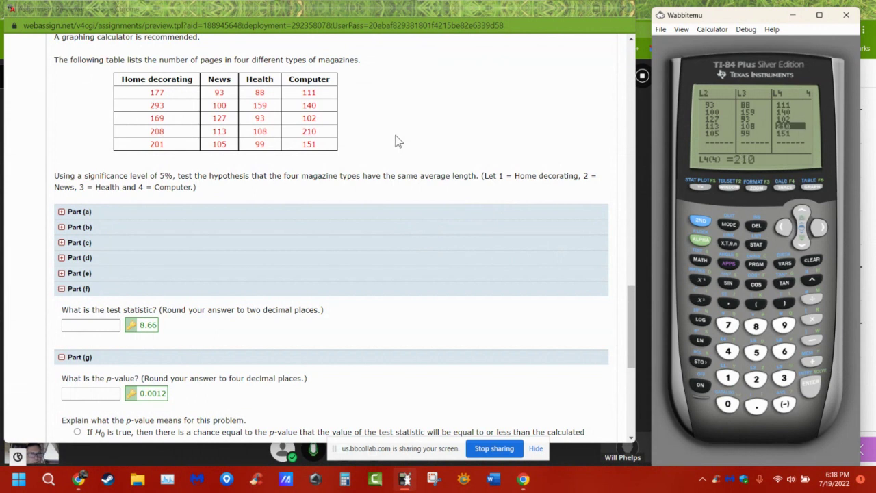
key("Up")
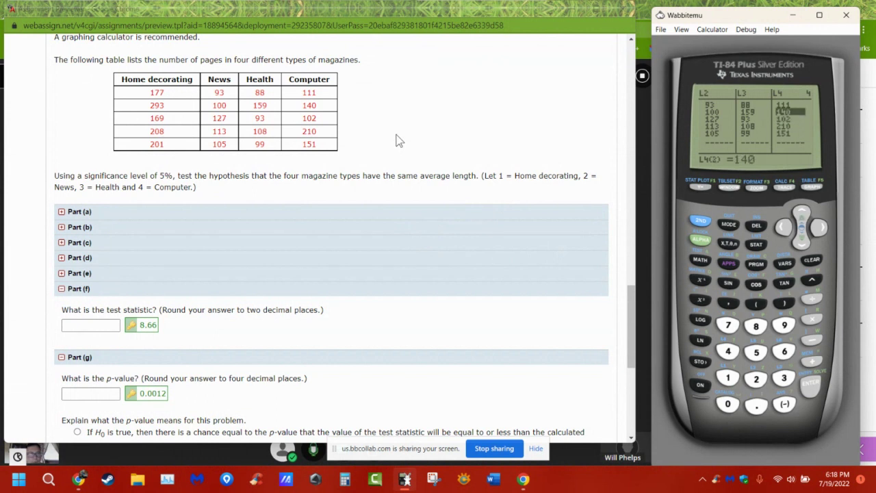
key("Up")
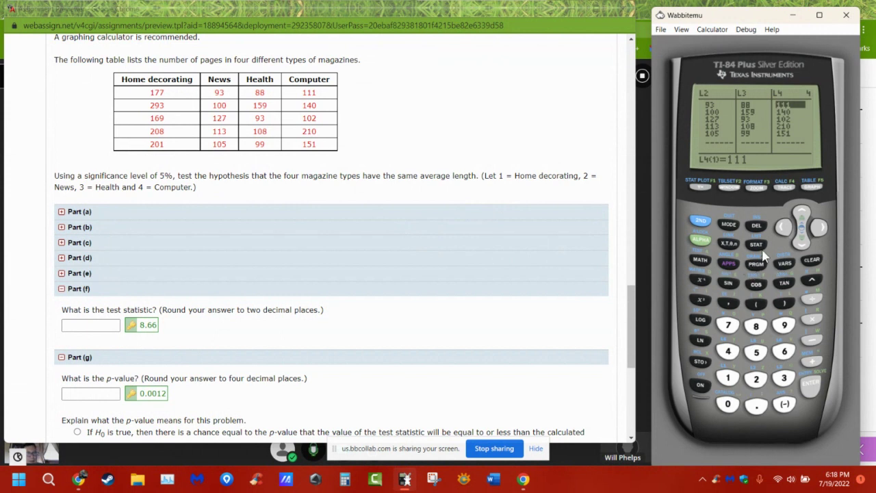
left_click(701, 221)
Rerun ANOVA(L1,L2,L3,L4) on the corrected lists, giving F≈8.66 and p≈0.0012.
key("Escape")
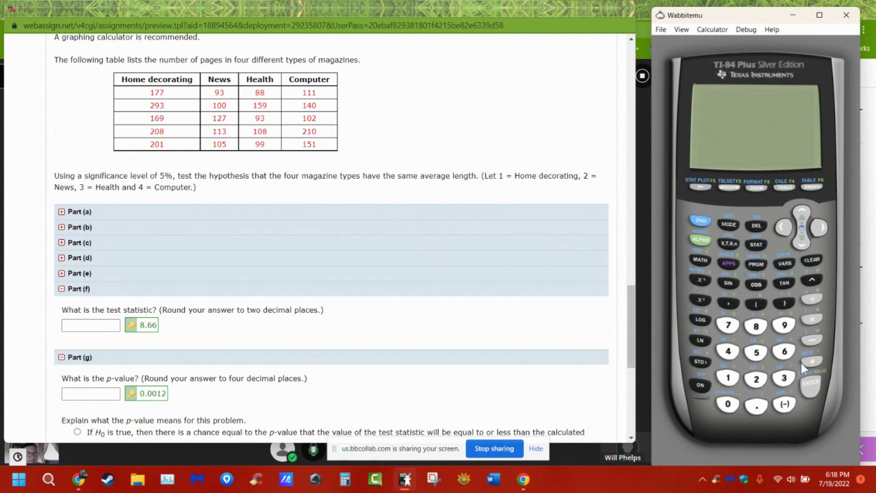
left_click(809, 387)
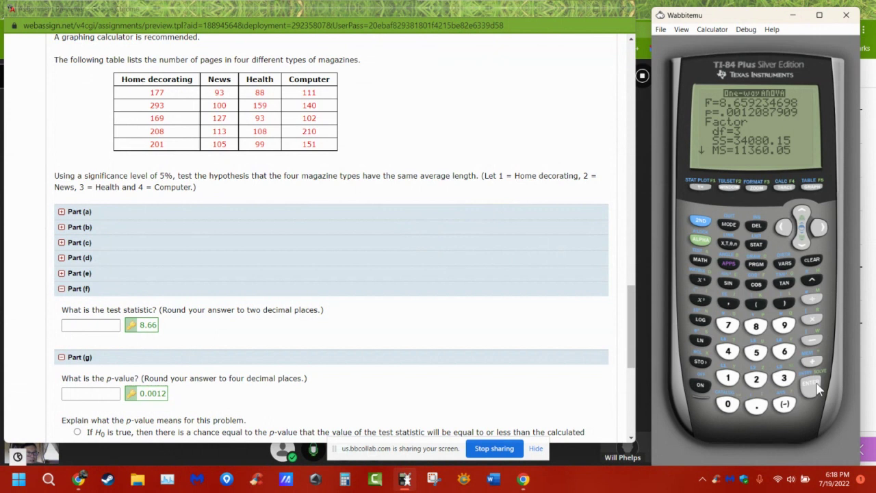
scroll(281, 363, "down", 1)
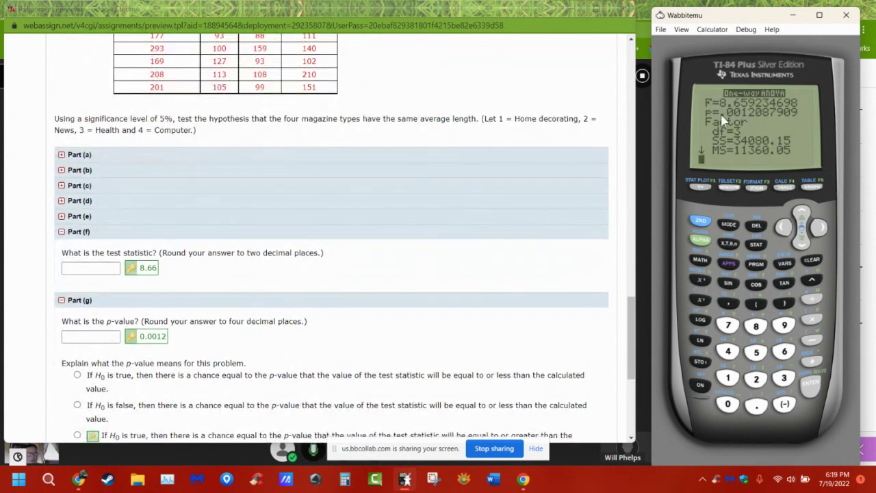
scroll(260, 101, "up", 1)
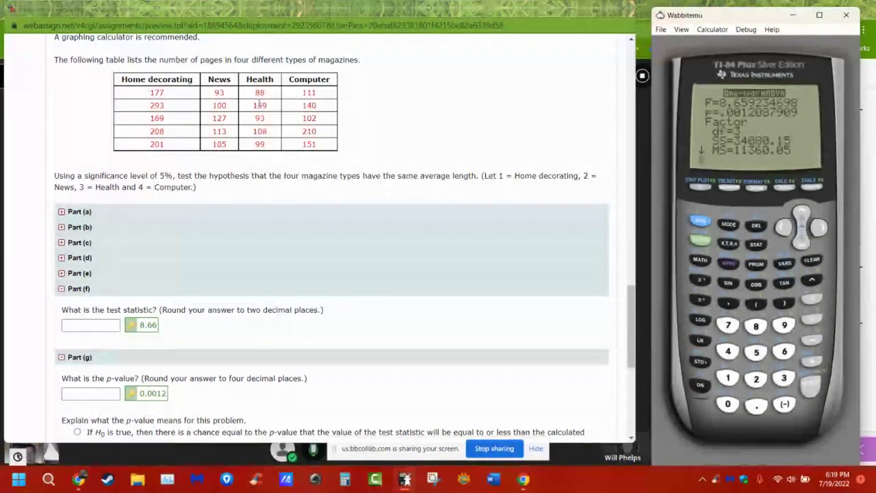
Highlight the Health value 159 in the table, then expand Part (h)'s sketch question.
left_click(270, 111)
double_click(270, 108)
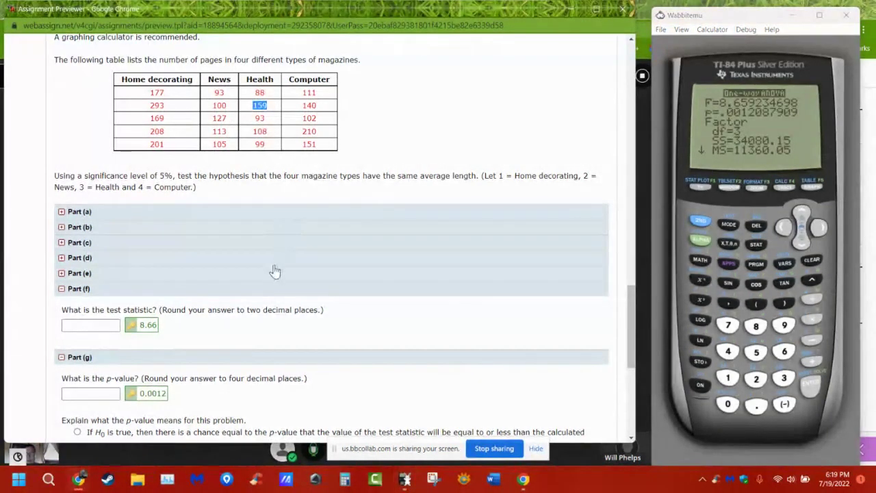
scroll(267, 274, "down", 1)
scroll(264, 282, "down", 1)
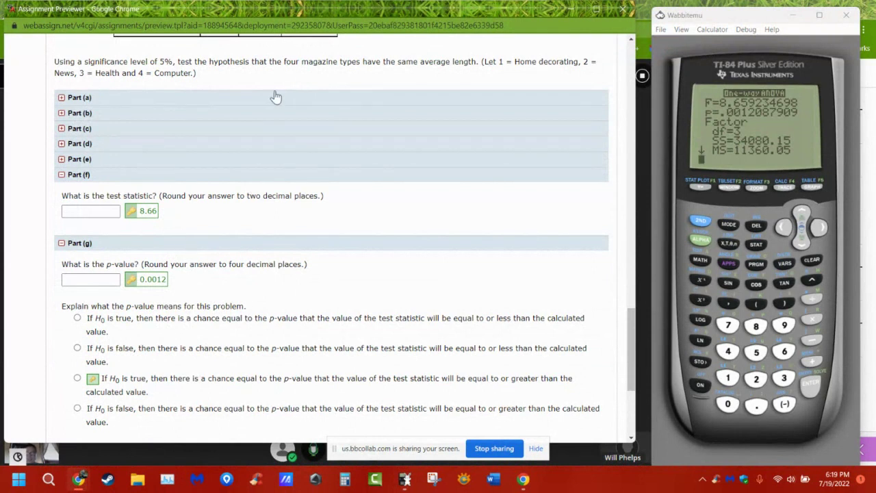
scroll(274, 137, "up", 1)
scroll(292, 172, "down", 1)
scroll(294, 170, "down", 2)
left_click(103, 342)
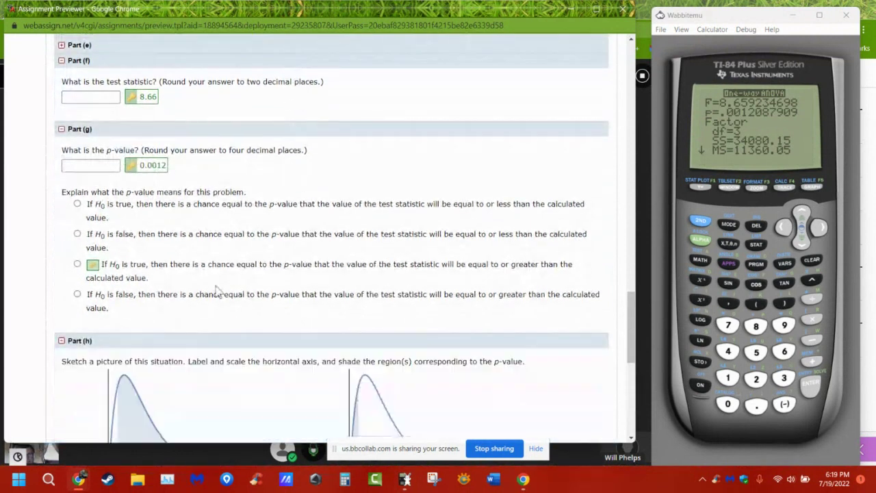
Expand Part (i), point out the alpha answer of 0.05, and collapse Part (h).
scroll(215, 291, "down", 4)
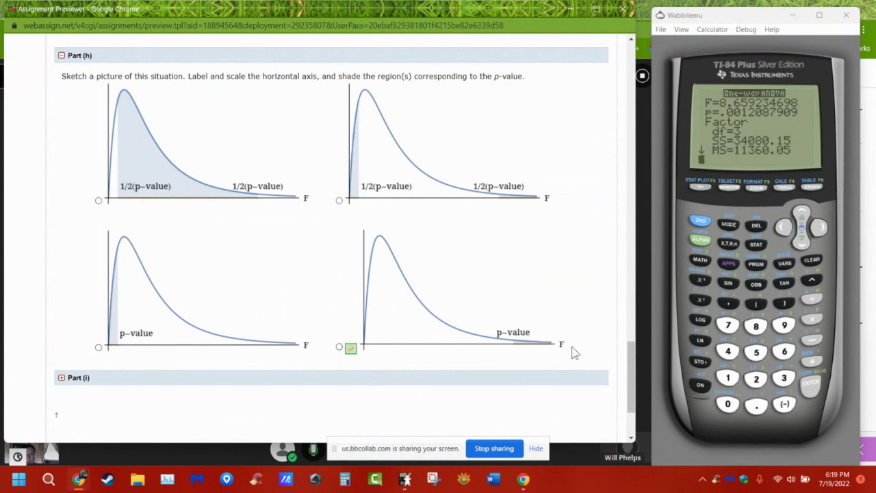
left_click(69, 381)
scroll(284, 348, "down", 3)
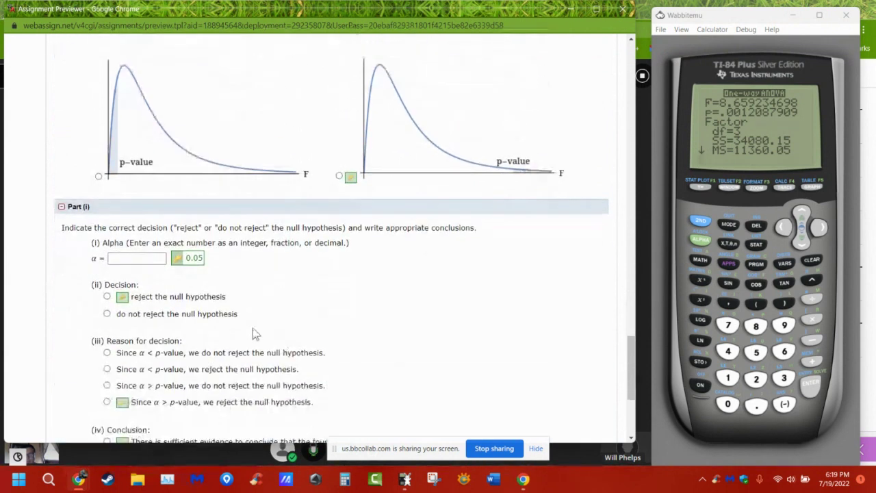
left_click(140, 259)
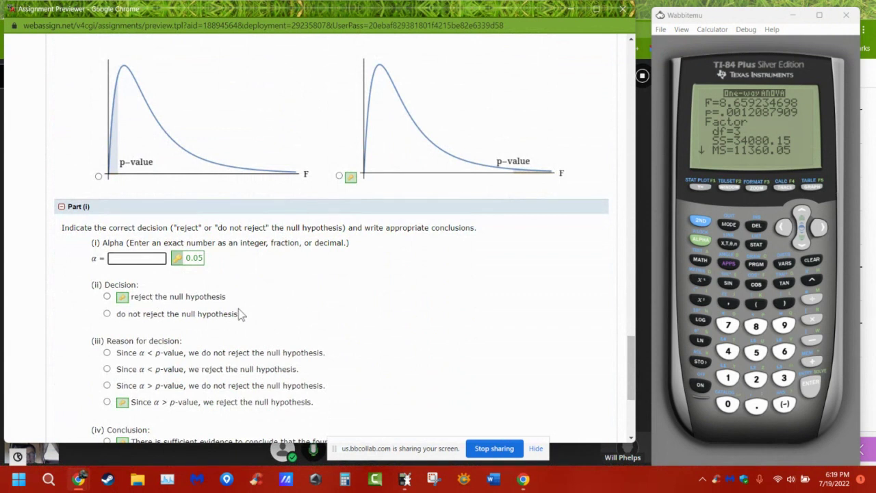
scroll(240, 308, "up", 5)
left_click(61, 226)
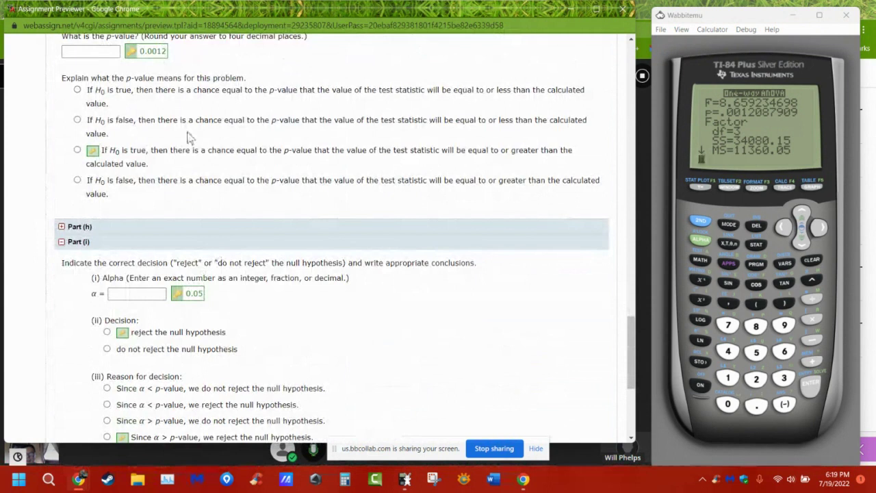
Highlight the 'sufficient evidence' conclusion wording and contrast it with the 'not sufficient' option.
scroll(189, 381, "down", 3)
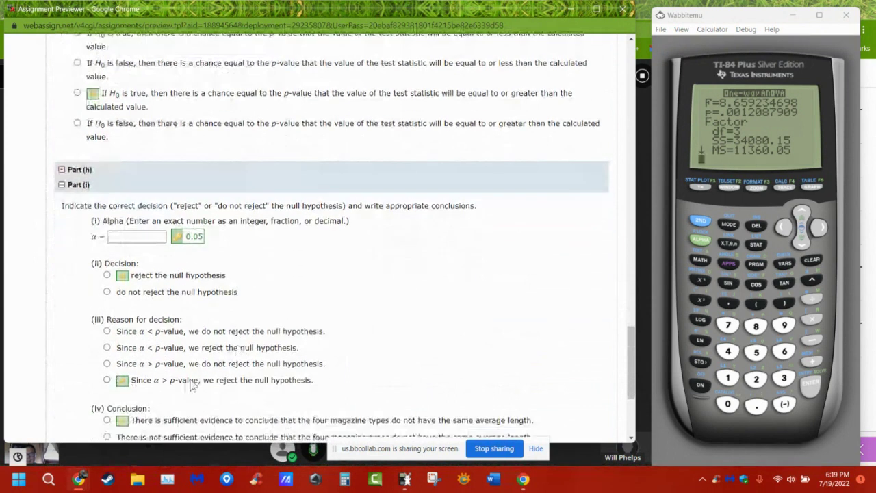
left_click_drag(163, 308, 244, 309)
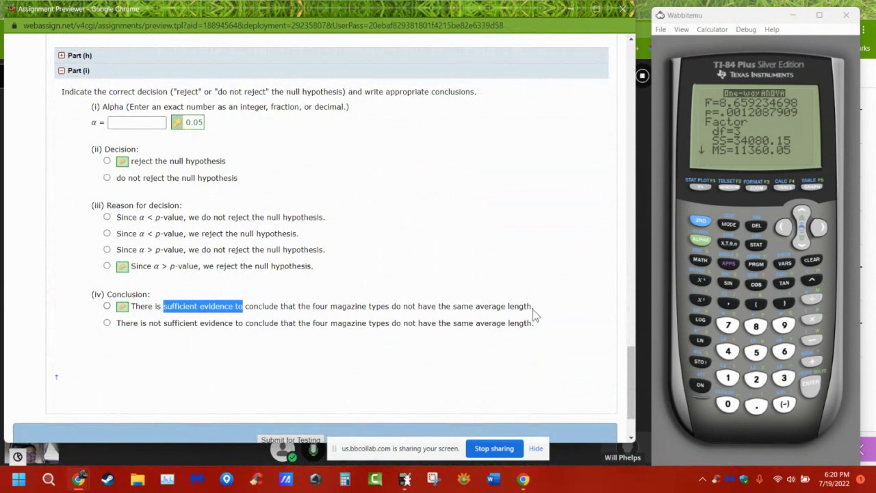
left_click_drag(531, 309, 132, 309)
scroll(402, 281, "up", 5)
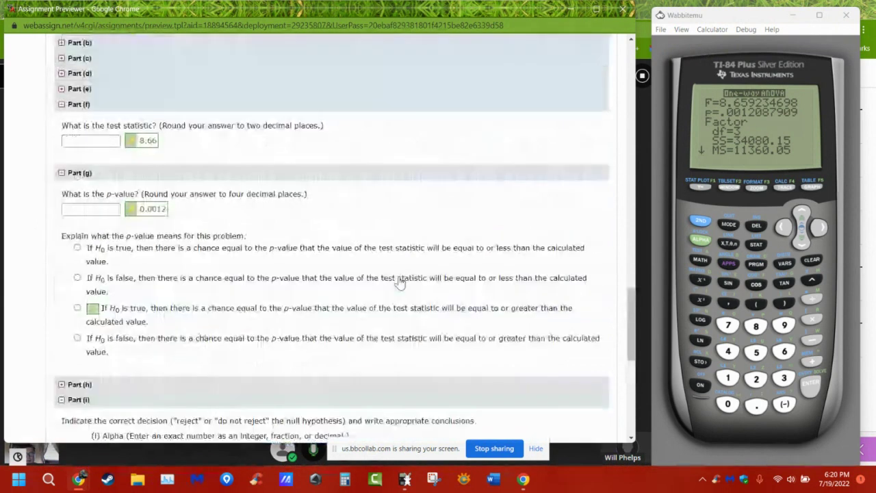
scroll(402, 282, "up", 4)
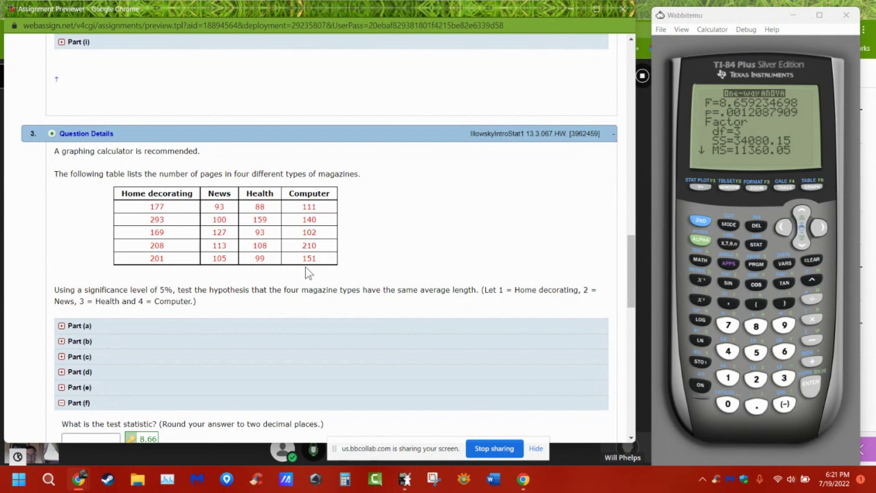
scroll(378, 278, "up", 10)
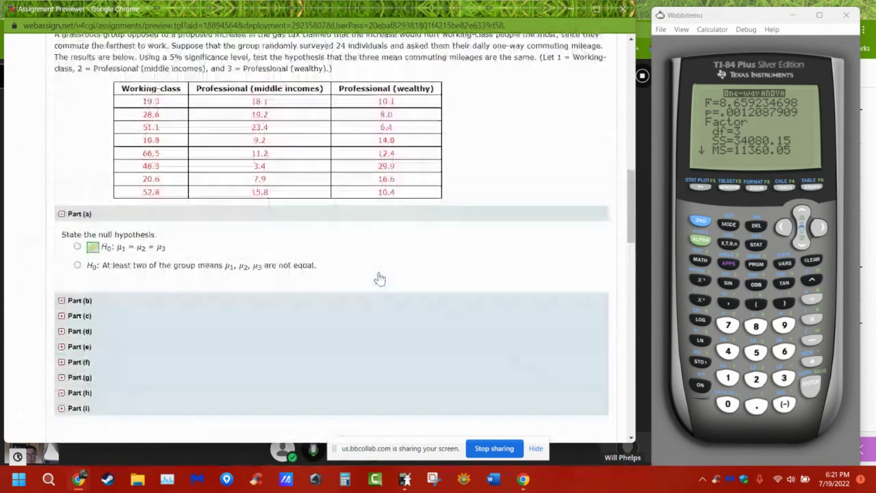
scroll(380, 279, "up", 10)
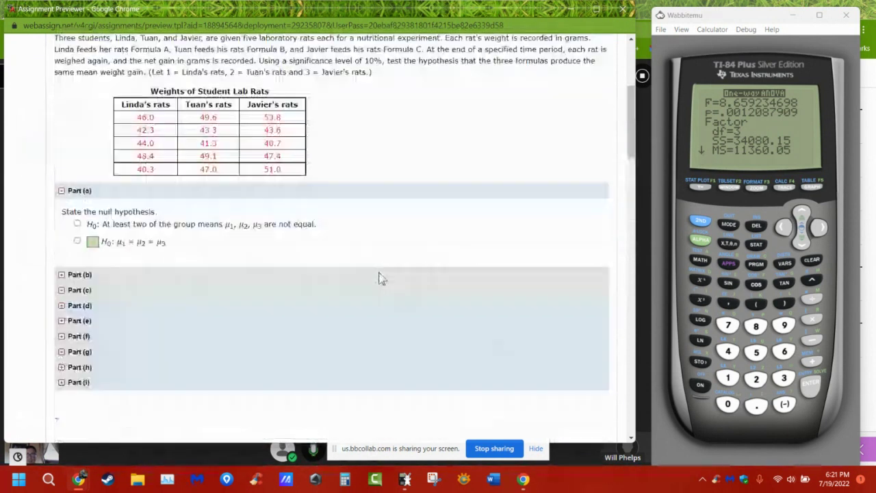
scroll(304, 239, "down", 5)
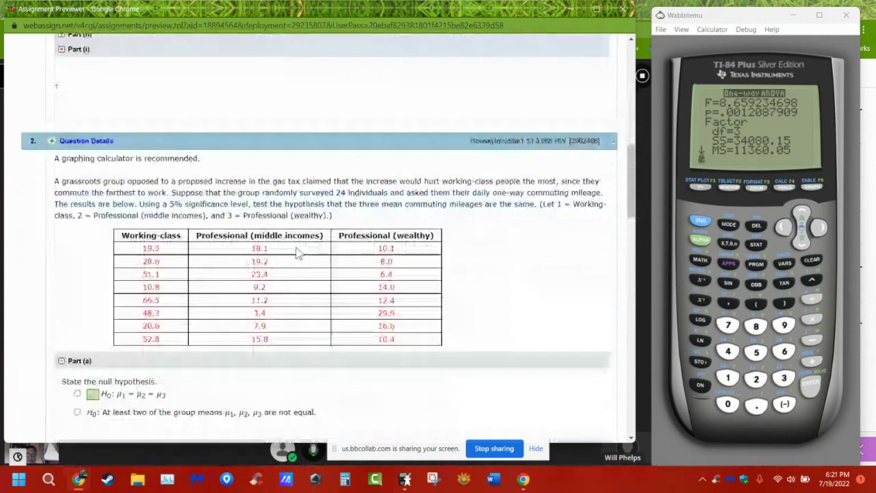
scroll(274, 226, "up", 4)
scroll(269, 217, "down", 4)
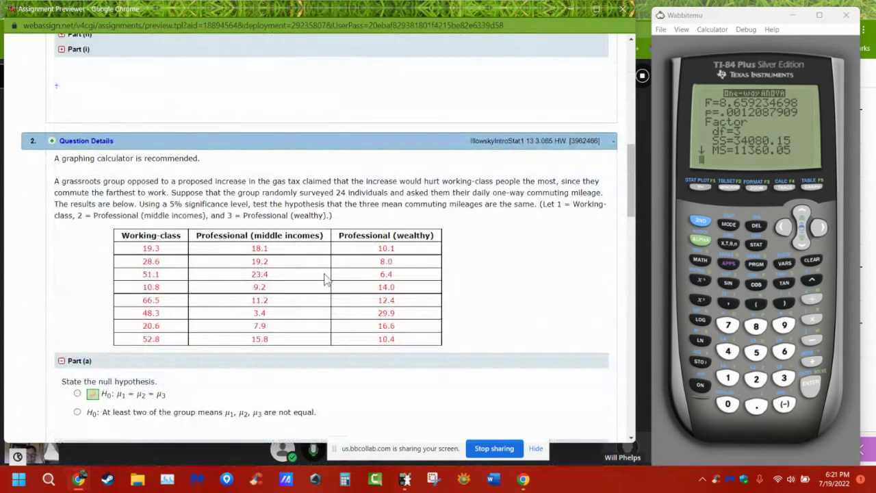
scroll(317, 274, "up", 5)
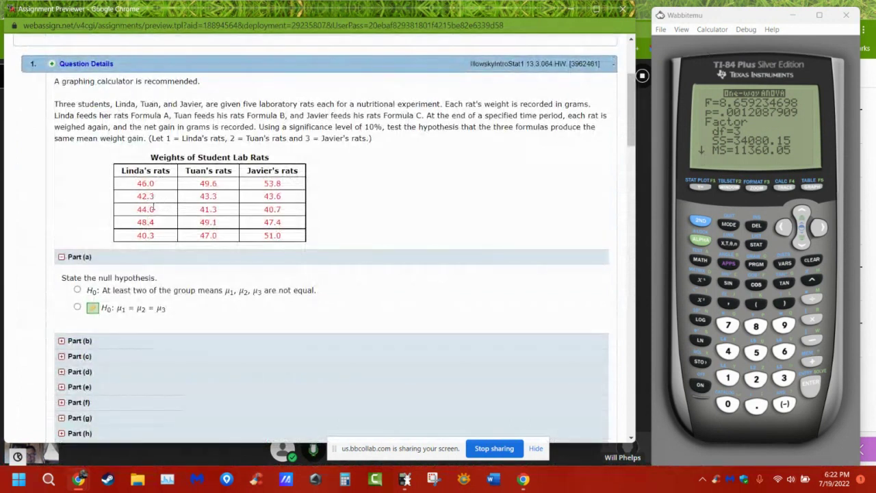
scroll(278, 257, "down", 3)
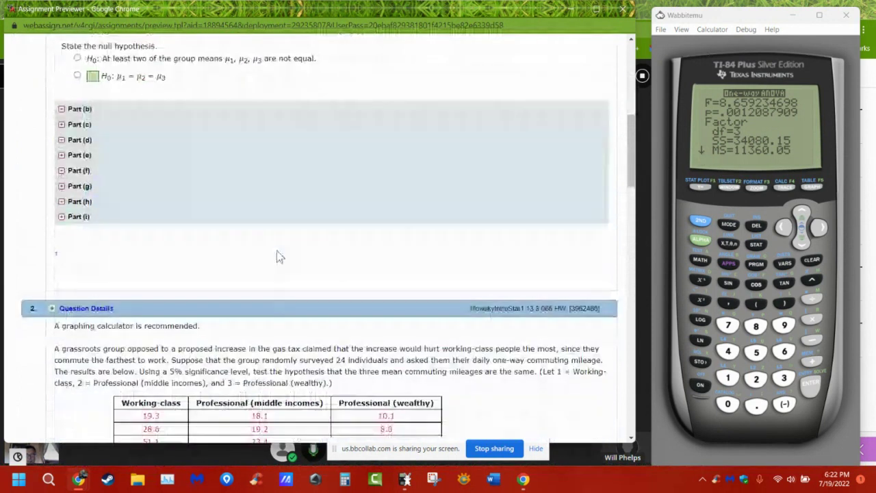
scroll(278, 257, "down", 3)
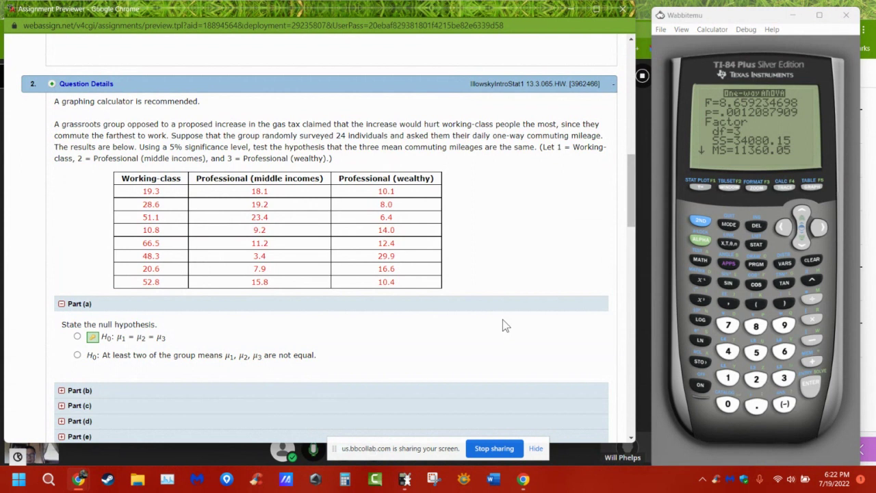
scroll(502, 326, "up", 10)
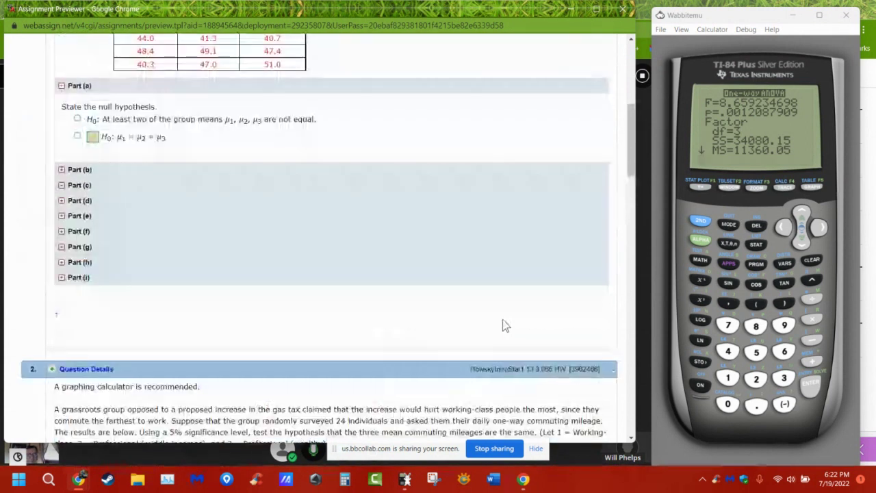
scroll(502, 326, "up", 3)
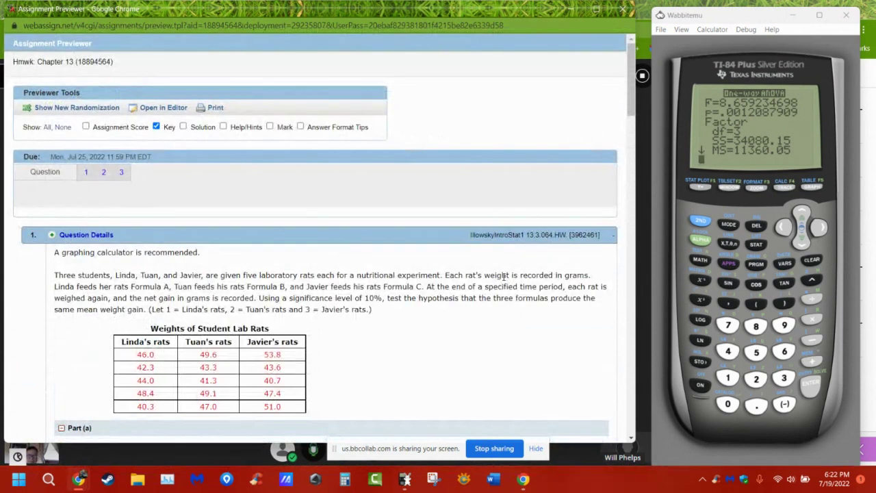
Close the Assignment Previewer, pass through Grades Summary, and return to the Collaborate session.
mouse_move(79, 482)
left_click(623, 9)
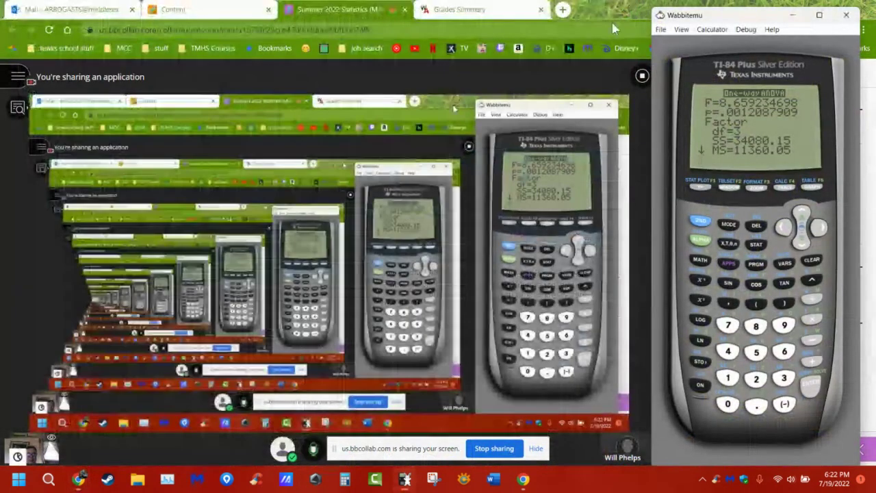
left_click(459, 9)
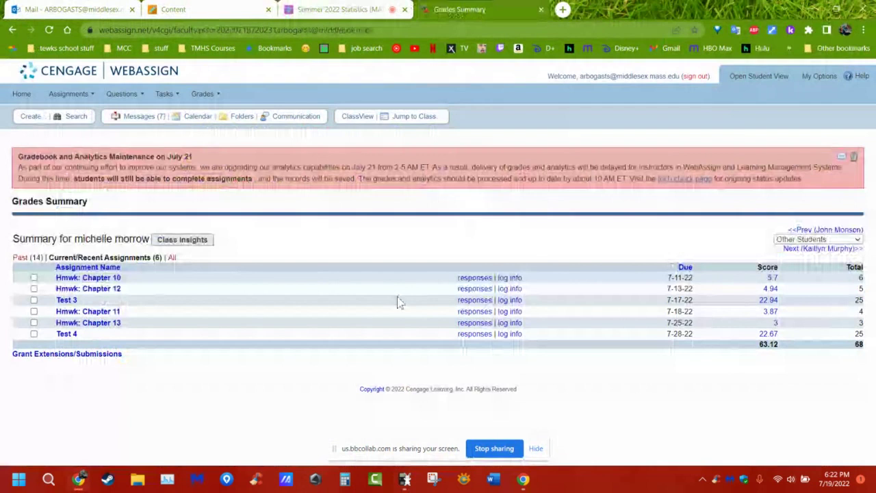
left_click(342, 9)
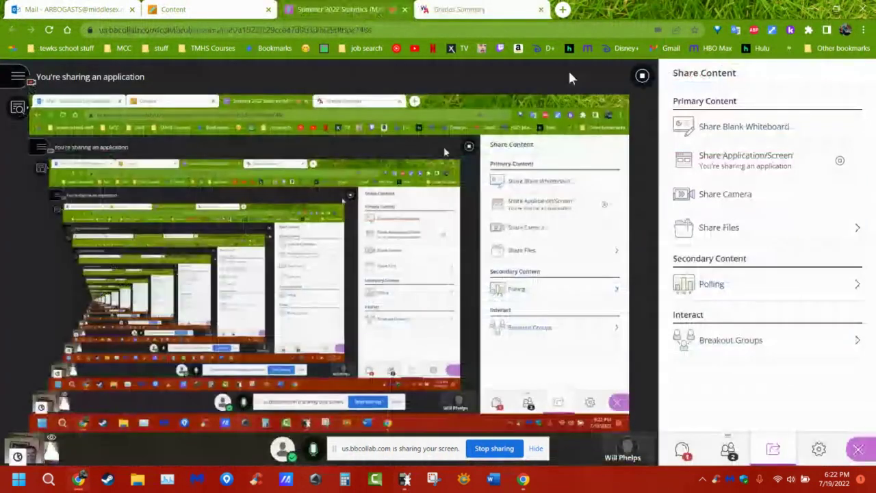